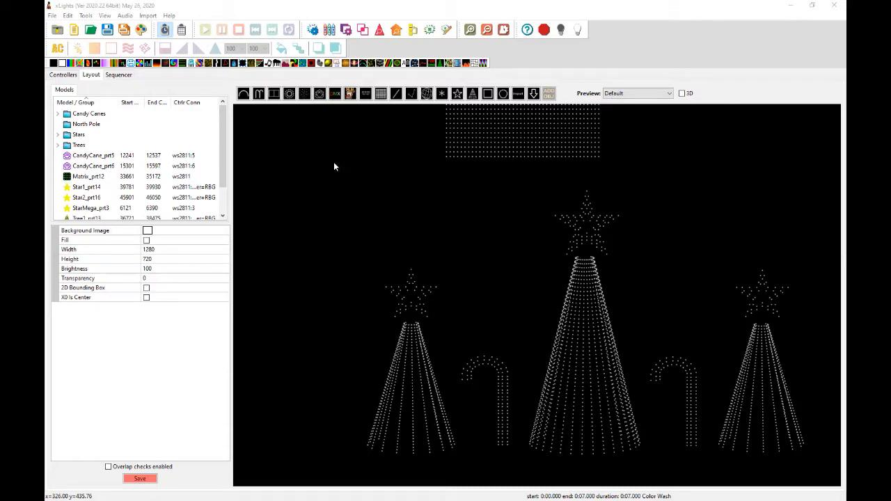
Draw a custom model in the empty area left of the trees and name it "North Pole with Arrow"
left_click(319, 94)
left_click_drag(312, 217, 396, 319)
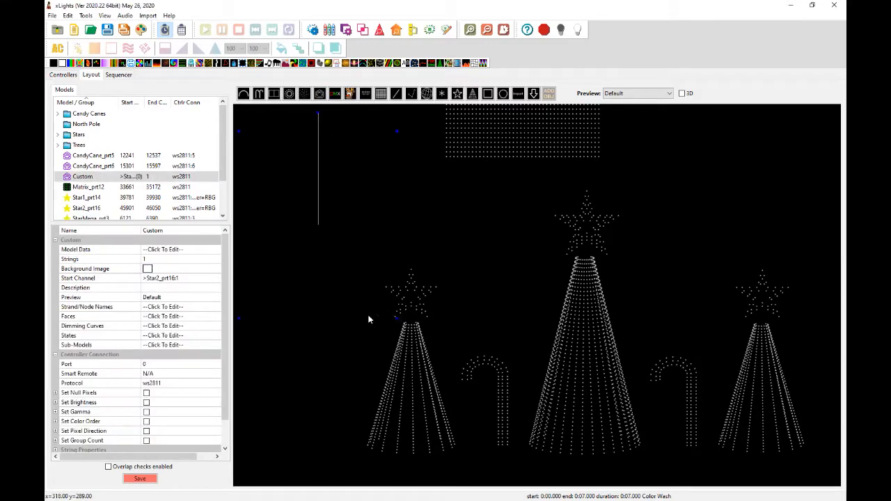
left_click(186, 233)
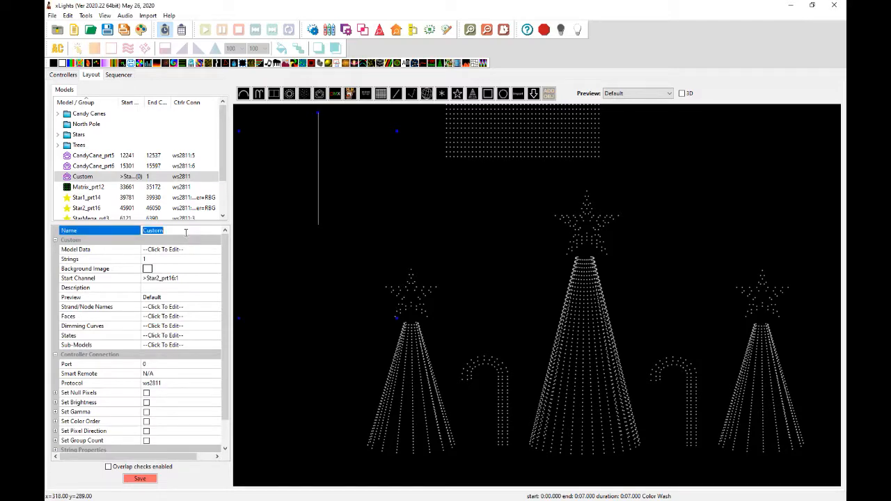
type("North Pole with Arrow")
key("Return")
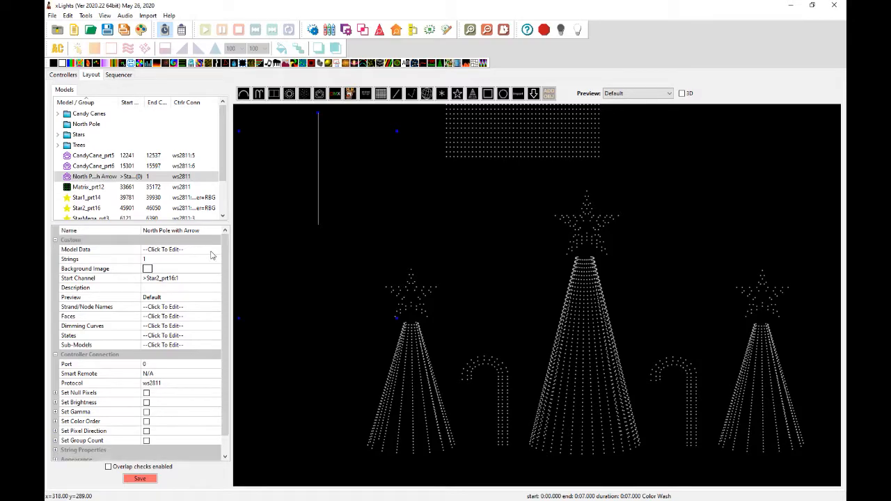
Open the custom model's data and load "PixNode North Pole Sign with Matrix_Left" as the background image
left_click(214, 253)
left_click(216, 249)
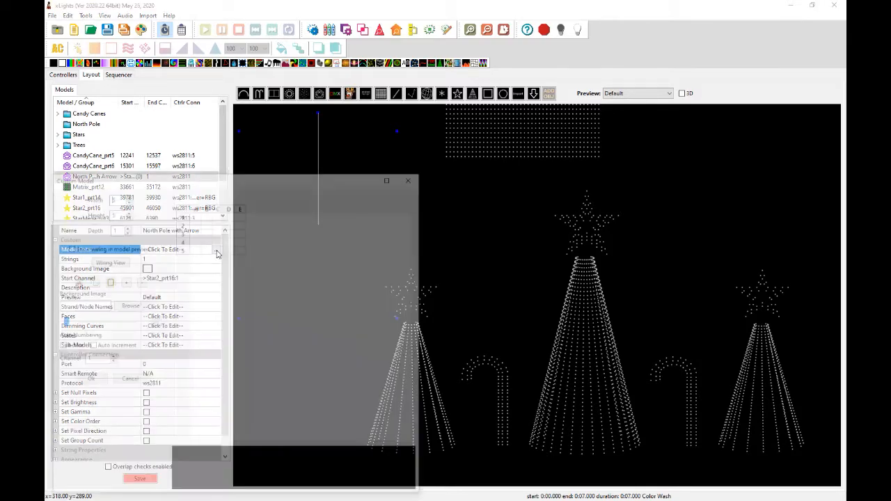
left_click_drag(276, 186, 434, 112)
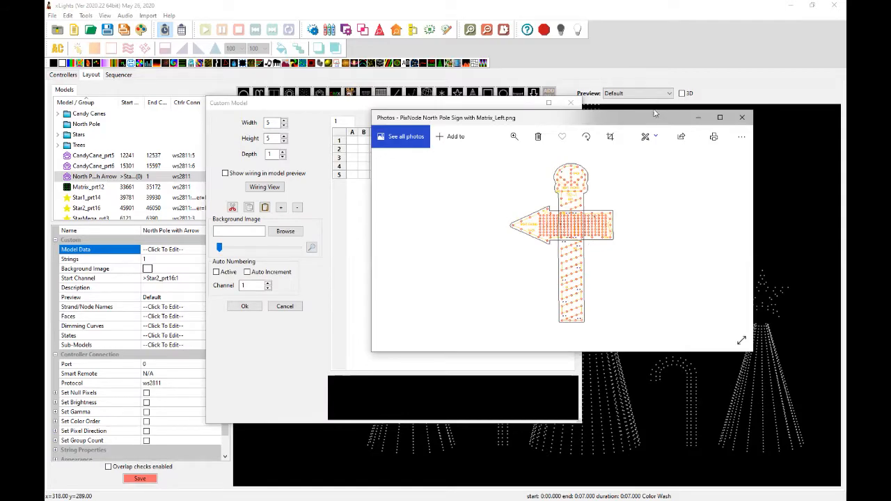
left_click_drag(656, 119, 595, 149)
left_click(660, 136)
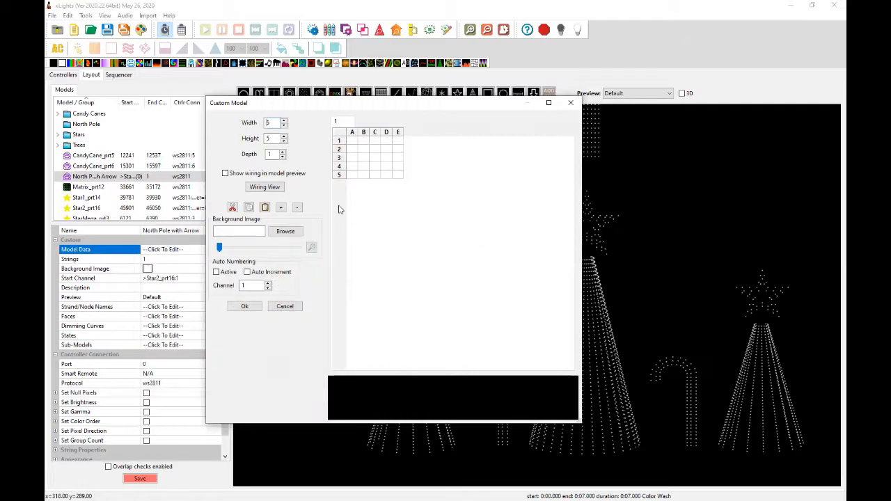
left_click(286, 232)
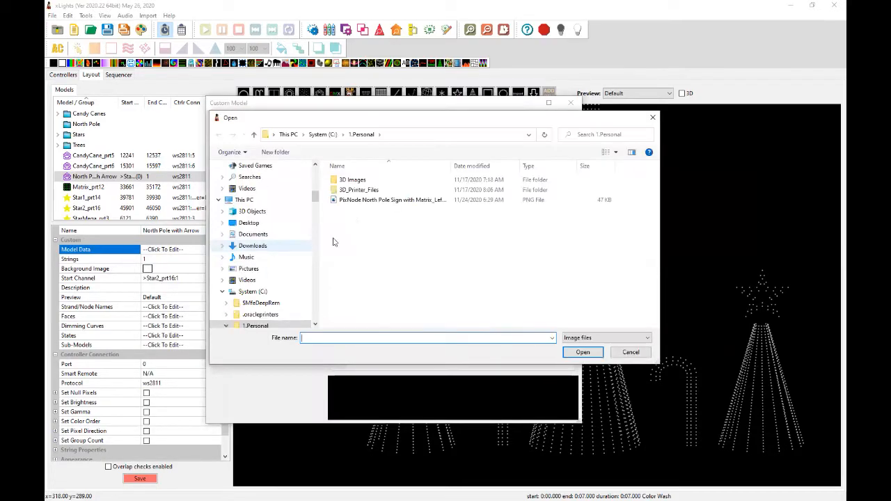
double_click(357, 202)
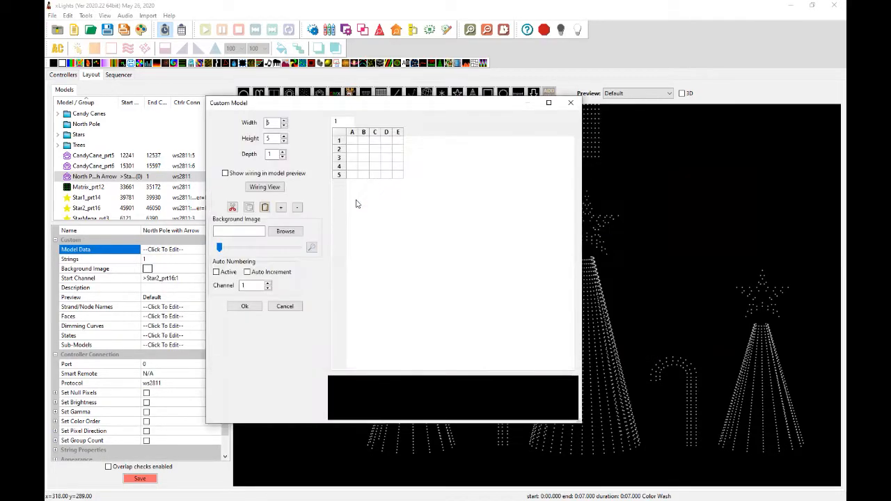
Set the custom model grid to a width of 100 and a height of 300
double_click(269, 123)
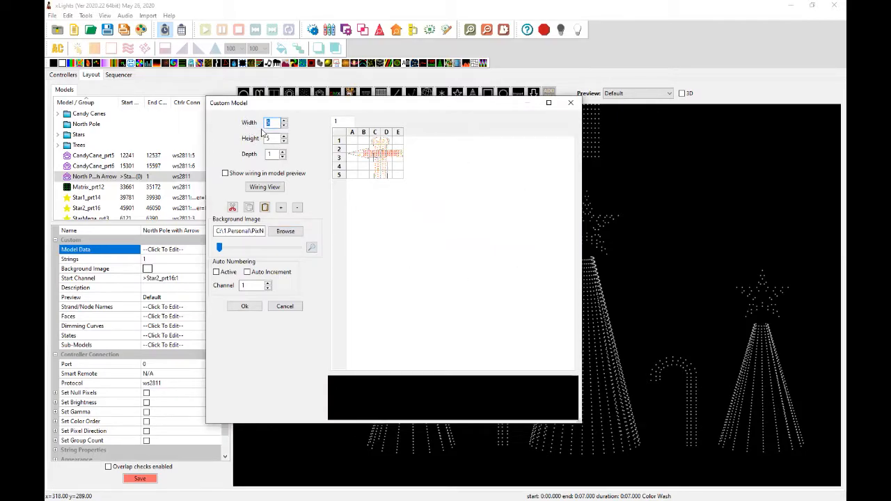
type("100")
left_click(275, 137)
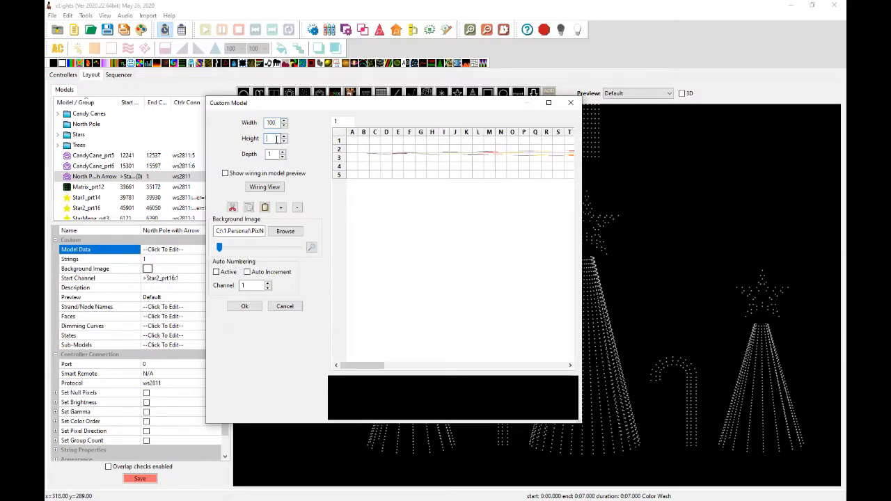
type("300")
left_click(273, 153)
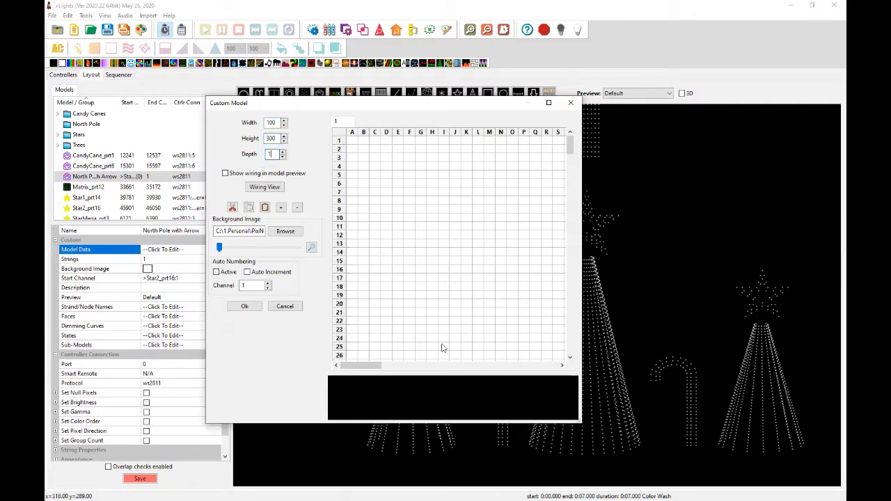
Maximize the custom model editor and turn on auto numbering with auto increment
left_click_drag(376, 365, 464, 371)
left_click(548, 103)
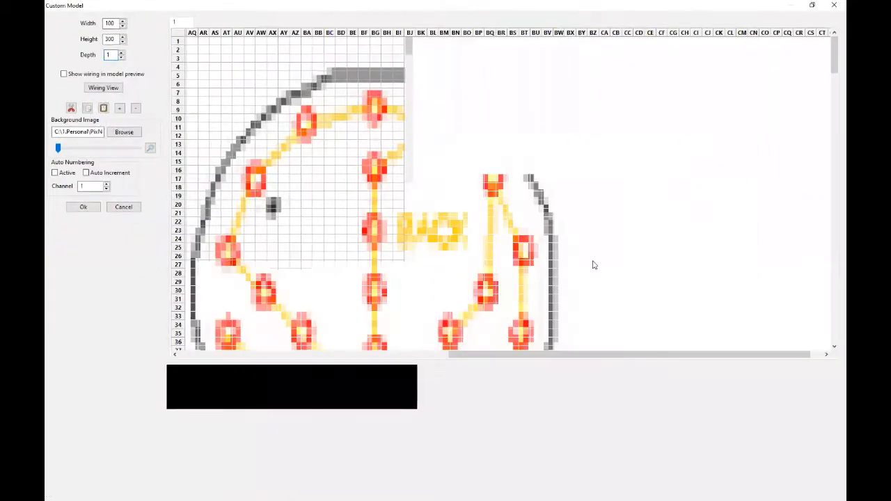
left_click_drag(515, 361, 420, 363)
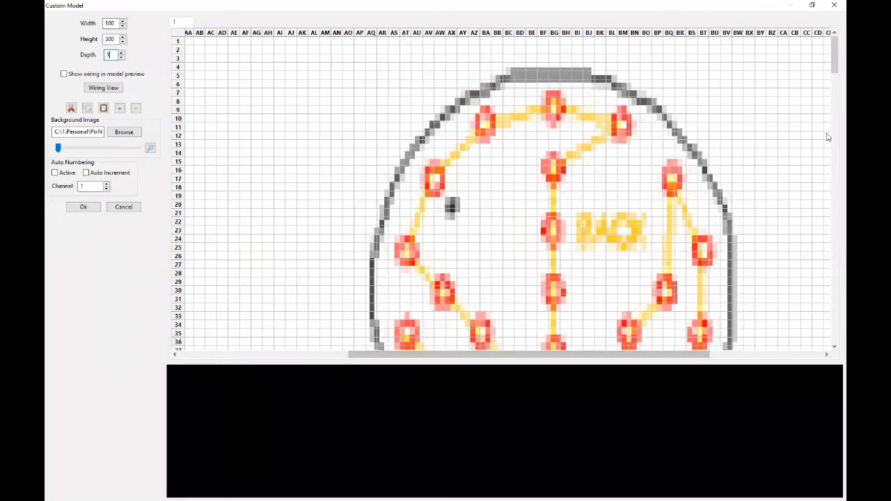
scroll(814, 235, "down", 10)
scroll(814, 236, "down", 20)
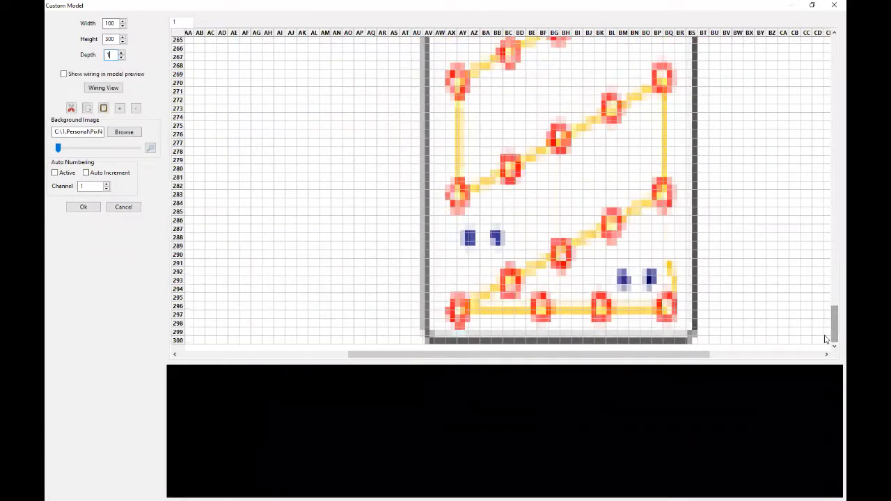
left_click(54, 173)
left_click(89, 174)
Number the post's bottom row nodes 1 to 4 from left to right and the diagonal above them 5 to 8
left_click(623, 278)
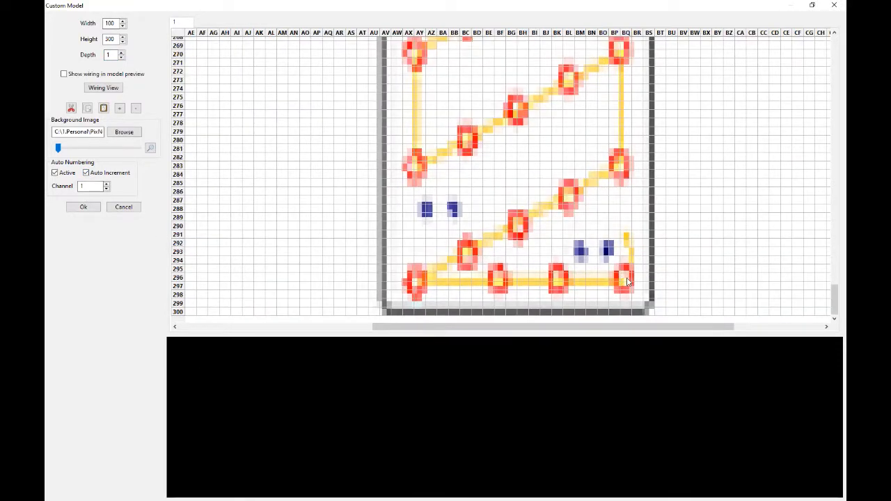
left_click(557, 279)
left_click(498, 278)
left_click(418, 278)
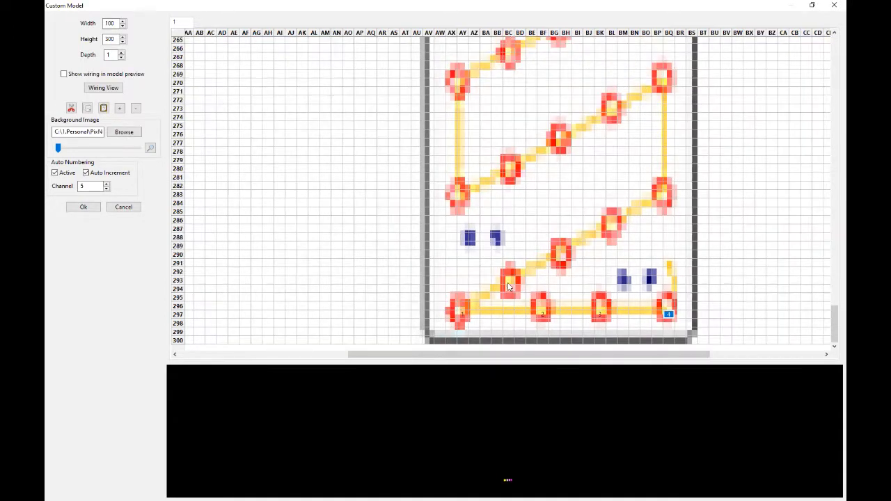
left_click(508, 280)
left_click(563, 256)
left_click(611, 226)
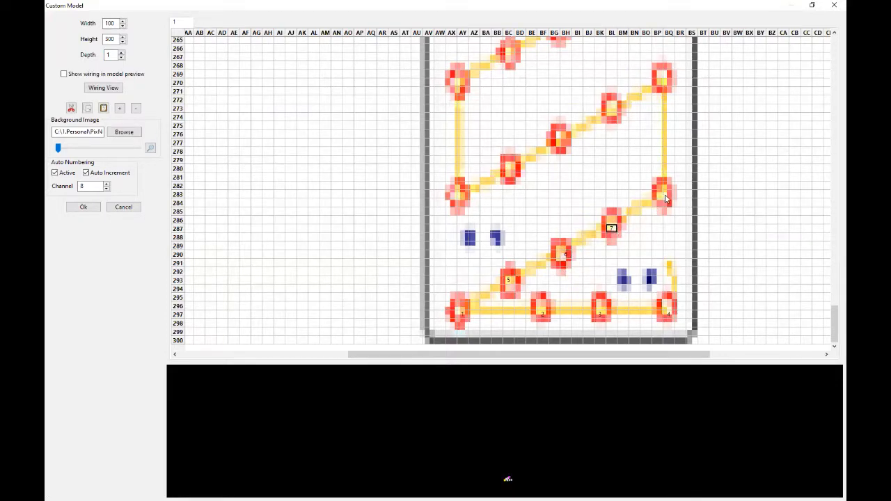
left_click(665, 193)
Number the second diagonal from right to left as nodes 9 to 13 and the node above its left end 14
left_click(666, 74)
left_click(612, 111)
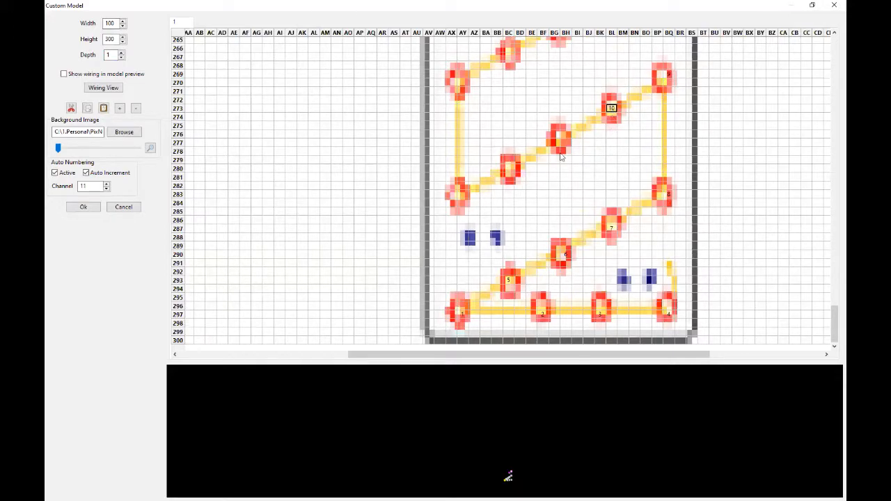
left_click(554, 134)
left_click(509, 170)
left_click(462, 193)
left_click(462, 83)
Follow the wiring up the post and number nodes 15 to 20 between rows 266 and 243
left_click_drag(833, 321, 833, 297)
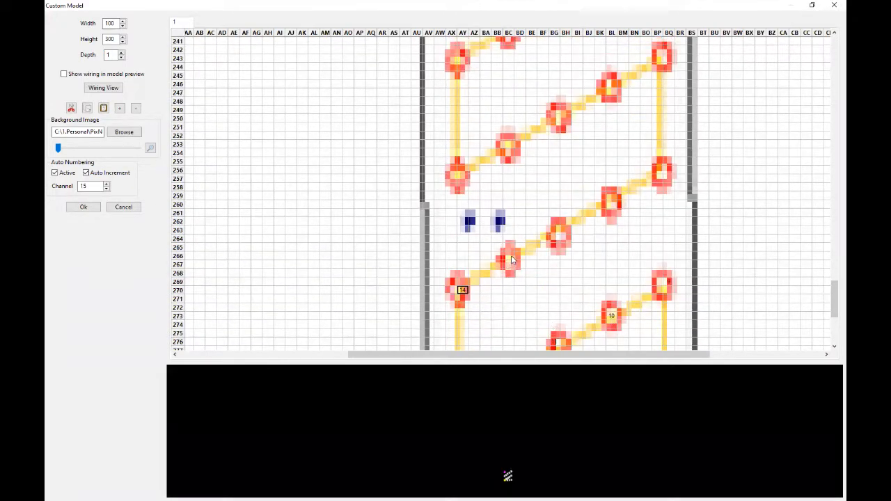
left_click(508, 256)
left_click(557, 238)
left_click(611, 203)
left_click(667, 171)
left_click(667, 59)
left_click(613, 93)
Clear the stray node numbers 21 and 22 from row 244 and reset the auto numbering channel to 21
left_click(537, 70, "shift")
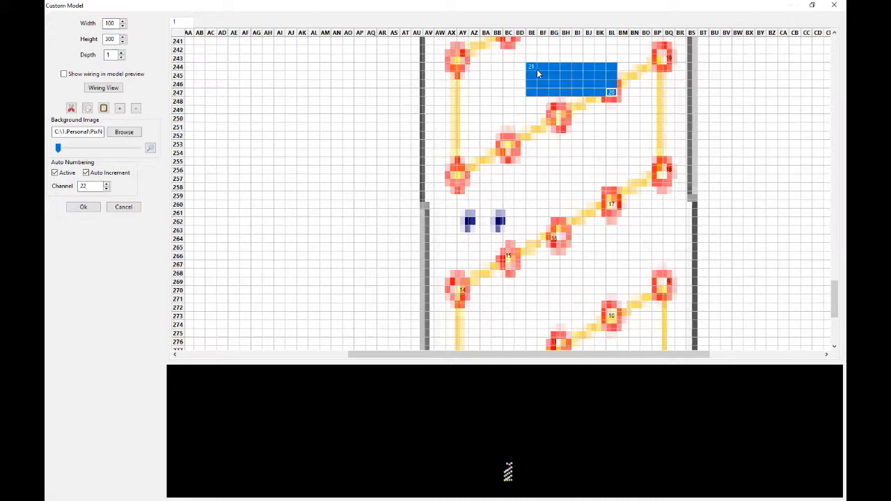
left_click(545, 67)
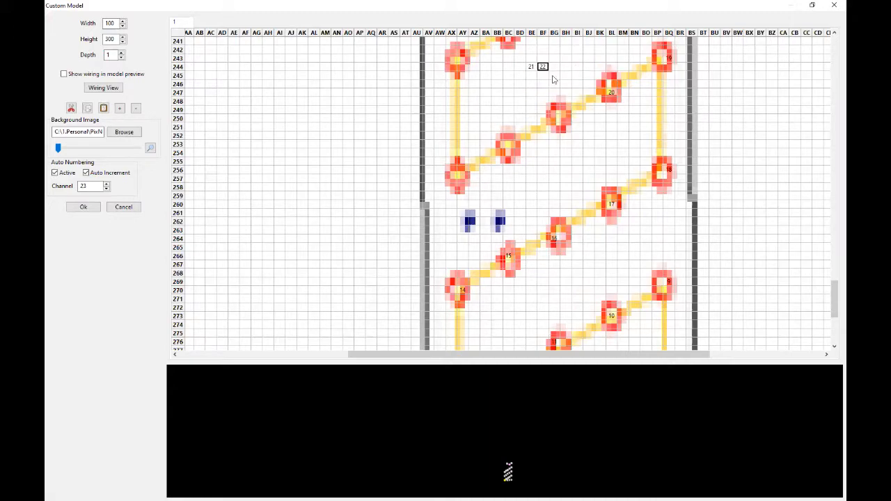
left_click(85, 173)
left_click(55, 172)
left_click(532, 68)
key("Delete")
left_click(545, 68)
key("BackSpace")
left_click(85, 174)
left_click(56, 173)
left_click(106, 189)
left_click(105, 188)
Number nodes 21 to 28 along the wiring, finishing the current diagonal and the next one above it
left_click(557, 121)
left_click(509, 146)
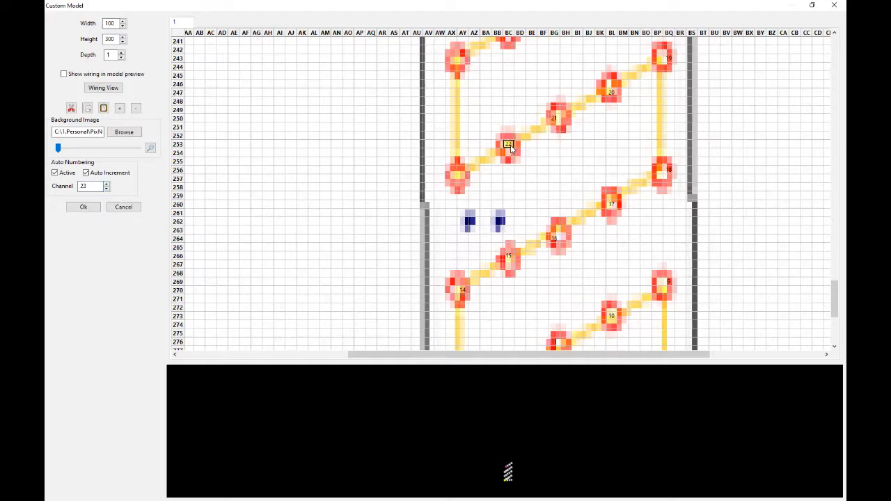
left_click(452, 179)
left_click_drag(834, 300, 834, 284)
left_click(462, 186)
left_click(508, 152)
left_click(554, 135)
left_click(611, 101)
left_click(657, 67)
Number the next two diagonals of the post in wiring order as nodes 29 to 38
scroll(648, 181, "up", 9)
left_click(657, 149)
left_click_drag(611, 182, 554, 216)
left_click(554, 216)
left_click(508, 243)
left_click(451, 268)
left_click(451, 157)
left_click(509, 122)
scroll(676, 165, "up", 7)
left_click(554, 259)
left_click(611, 233)
left_click(657, 207)
Number the following two diagonals up the post in wiring order as nodes 39 to 48
left_click(657, 88)
left_click(611, 123)
left_click(554, 157)
left_click(506, 182)
left_click(453, 208)
left_click(452, 97)
left_click(508, 71)
scroll(572, 148, "up", 8)
left_click(554, 208)
left_click(610, 174)
left_click(659, 148)
Number the last two post diagonals below the arrow in wiring order as nodes 49 to 58
left_click(658, 144)
left_click(602, 179)
left_click(554, 203)
left_click(507, 231)
left_click(453, 263)
left_click(452, 144)
left_click(508, 119)
left_click(554, 88)
scroll(571, 112, "up", 4)
left_click(610, 163)
left_click(657, 130)
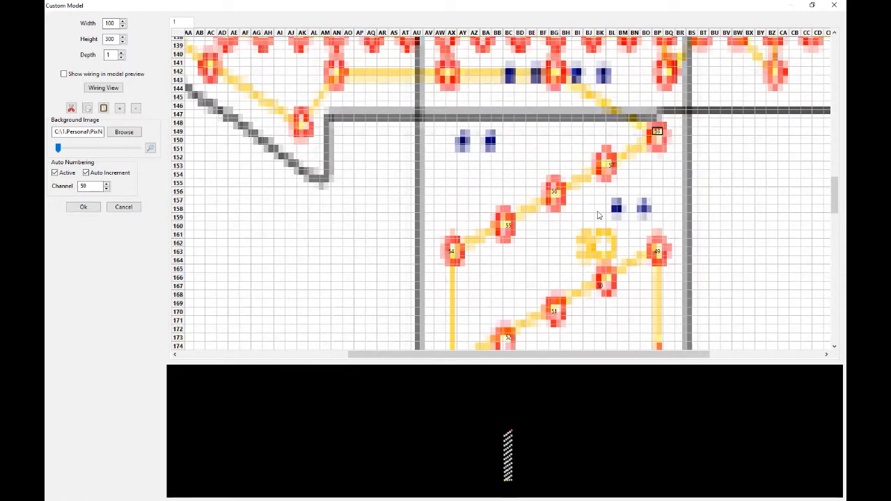
Number the arrow's lower edge nodes 59 to 66, following the wiring leftward to the arrow tip
scroll(627, 153, "up", 4)
left_click(553, 179)
left_click(451, 179)
left_click(338, 181)
left_click(303, 229)
left_click(210, 174)
scroll(338, 278, "left", 5)
scroll(338, 327, "up", 3)
left_click(354, 281)
left_click(265, 227)
scroll(284, 346, "left", 2)
left_click(237, 154)
Number the three nodes along the arrowhead's upper edge 67 to 69
scroll(293, 222, "up", 3)
left_click(328, 263)
left_click(418, 195)
left_click(510, 134)
Number the arrow matrix's first column downward as nodes 70 to 77, enlarging the grid area to fit it
left_click(522, 170)
left_click(523, 221)
left_click(522, 264)
left_click(523, 307)
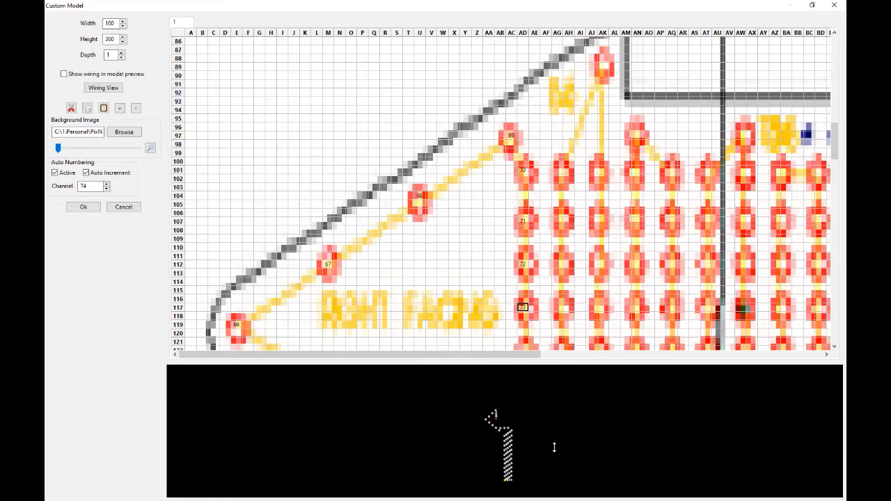
left_click_drag(546, 421, 545, 445)
scroll(523, 243, "down", 2)
left_click(523, 242)
left_click(522, 285)
left_click(522, 338)
left_click(522, 379)
Number the arrow matrix's second column upward as nodes 78 to 85
left_click(567, 379)
left_click(568, 337)
left_click(568, 287)
left_click(568, 242)
left_click(567, 199)
left_click(568, 157)
left_click(568, 113)
left_click(568, 63)
Number the node above the arrow matrix's third column 86 and the column's nodes downward 87 to 94
scroll(564, 61, "up", 2)
left_click(602, 88)
left_click(597, 191)
left_click(601, 243)
left_click(601, 286)
left_click(600, 328)
left_click(601, 372)
scroll(600, 372, "down", 2)
left_click(603, 264)
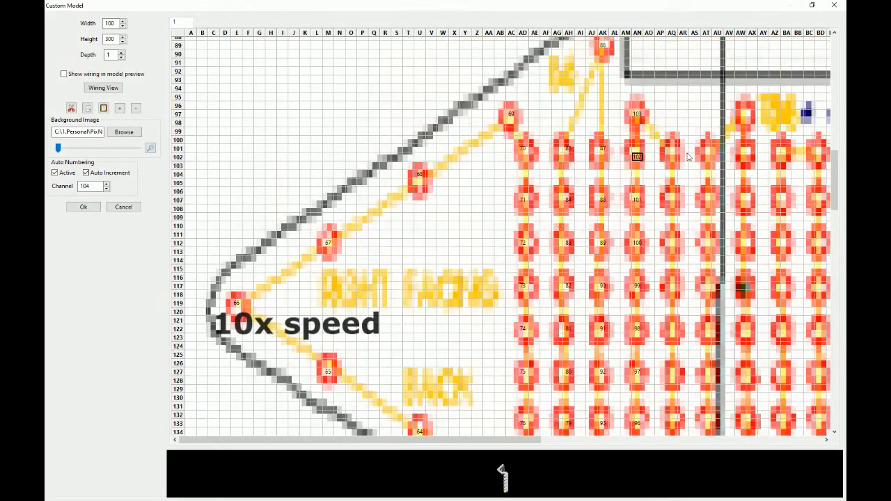
Number the arrow matrix's fifth column downward as nodes 104 to 111, reducing the grid zoom partway
left_click(670, 285)
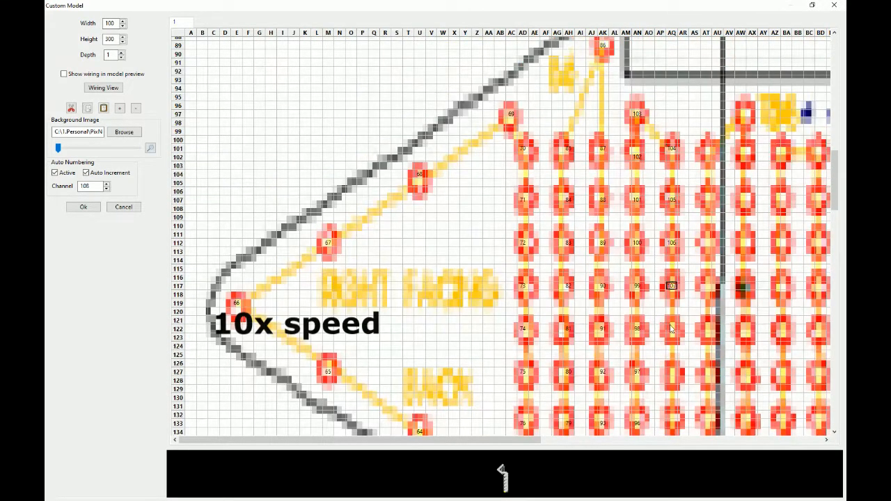
left_click(670, 329)
left_click(671, 371)
left_click(671, 415)
left_click(136, 107)
left_click(591, 377)
Number the arrow matrix's sixth column upward as nodes 112 to 119
left_click(629, 369)
left_click(629, 334)
left_click(629, 297)
left_click(629, 263)
left_click(629, 227)
left_click(629, 190)
left_click(629, 156)
left_click(629, 112)
left_click(657, 112)
left_click(87, 172)
left_click(55, 172)
left_click(55, 173)
left_click(86, 173)
Number the arrow matrix's seventh column downward as nodes 120 to 128, starting with the node on the arrow's upper edge
left_click(656, 83)
left_click(657, 112)
left_click(656, 153)
left_click(656, 189)
left_click(656, 227)
left_click(656, 261)
left_click(656, 298)
left_click(656, 336)
left_click(656, 376)
Number the arrow matrix's eighth column upward as nodes 129 to 136
left_click(683, 376)
left_click(684, 334)
left_click(683, 298)
left_click(683, 262)
left_click(683, 154)
left_click(684, 112)
Number the arrow matrix's ninth column downward as nodes 137 to 144
left_click(713, 113)
left_click(713, 154)
left_click(713, 190)
left_click(713, 298)
left_click(714, 336)
left_click(713, 375)
Number the arrow matrix's tenth column upward as nodes 145 to 152
left_click(743, 376)
left_click(743, 334)
left_click(743, 297)
left_click(743, 262)
left_click(743, 226)
Number the arrow matrix's eleventh column downward as nodes 153 to 160
left_click(773, 190)
left_click(772, 298)
left_click(772, 376)
Number the arrow matrix's twelfth column upward as nodes 161 to 168
left_click(804, 376)
left_click(804, 298)
left_click(804, 227)
left_click(804, 154)
left_click(804, 112)
Number the arrow matrix's thirteenth column downward as nodes 169 to 177, ending with the node on the arrow's lower edge
left_click_drag(595, 440, 805, 440)
left_click(522, 112)
left_click(522, 190)
left_click(522, 226)
left_click(522, 298)
left_click(522, 376)
left_click(522, 405)
Number the arrow matrix's fourteenth column upward as nodes 178 to 185
left_click(552, 334)
left_click(552, 297)
left_click(552, 227)
left_click(552, 148)
left_click(552, 112)
Number the arrow matrix's fifteenth column downward as nodes 186 to 193
left_click(581, 112)
left_click(582, 190)
left_click(581, 298)
left_click(581, 375)
Number the arrow matrix's sixteenth column upward as nodes 194 to 202, starting with the node on the arrow's lower edge
left_click(611, 406)
left_click(610, 376)
left_click(610, 298)
left_click(610, 227)
left_click(609, 148)
left_click(609, 112)
Number the arrow matrix's seventeenth column downward as nodes 203 to 210
left_click(639, 112)
left_click(639, 149)
left_click(639, 190)
left_click(639, 227)
left_click(639, 298)
left_click(639, 376)
Number the arrow matrix's eighteenth column upward as nodes 211 to 218
left_click(674, 376)
left_click(674, 298)
left_click(674, 190)
left_click(674, 112)
Number the arrow matrix's nineteenth column downward as nodes 219 to 227, ending with the node on the arrow's lower edge
left_click(704, 112)
left_click(705, 190)
left_click(704, 227)
left_click(704, 298)
left_click(704, 376)
left_click(704, 406)
Number the arrow matrix's last column upward as nodes 228 to 235
left_click(733, 341)
left_click(733, 262)
left_click(733, 227)
left_click(733, 190)
left_click(733, 112)
Number the nodes along the arrow's right end 236 to 239, following the wiring down and back up
left_click(771, 161)
left_click(771, 321)
left_click(771, 406)
left_click(771, 240)
Number the arrow's upper edge nodes 240 to 244, from the upper right corner leftward to the pole
left_click(771, 82)
left_click(701, 82)
left_click(610, 83)
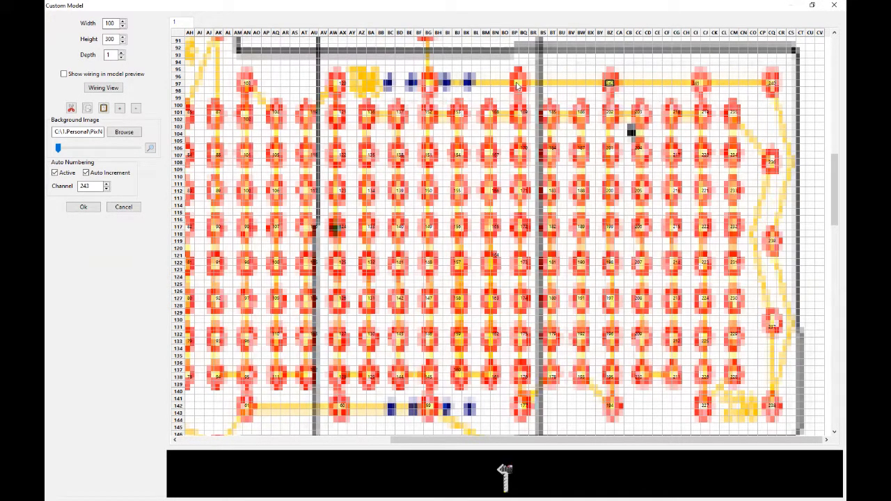
left_click(518, 82)
left_click(427, 82)
Number the pole nodes above the arrow 245 to 253, following the zigzag wiring up to the sign section
scroll(427, 82, "up", 10)
left_click(427, 244)
left_click(467, 220)
left_click(513, 197)
left_click(511, 100)
left_click(467, 125)
left_click(382, 172)
left_click(341, 103)
Number the horizontal row of nodes at the base of the pole's top section 254 to 257
scroll(341, 103, "up", 9)
left_click(344, 199)
left_click(457, 198)
left_click(514, 198)
Number the nodes up the right edge of the pole's top section 258 to 262
left_click(548, 165)
left_click(534, 115)
scroll(534, 115, "up", 7)
left_click(552, 201)
left_click(552, 129)
left_click(526, 69)
Number the inner curve's nodes 263 to 267, from the upper right node down to the base of the pole top's centre column
left_click(522, 162)
left_click(486, 198)
left_click(458, 233)
left_click(428, 264)
Number the pole top's centre column nodes 268 to 271, working upward
left_click(428, 212)
left_click(428, 161)
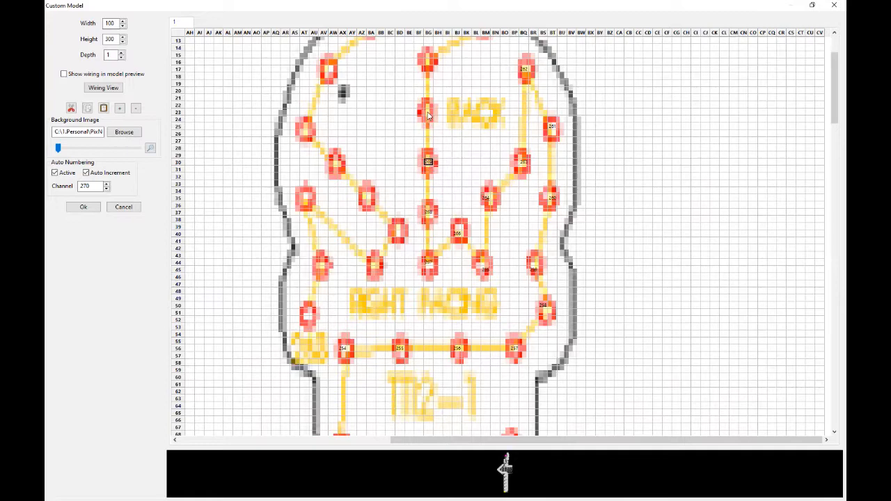
left_click(428, 112)
scroll(428, 112, "up", 4)
left_click(428, 148)
Number the nodes 272 to 280 over the rounded top and down the inner left curve, following the wiring
left_click(428, 97)
left_click(368, 284)
left_click(399, 320)
left_click(372, 348)
Number the remaining nodes down the pole top's left edge 281 to 283 and turn off auto numbering
left_click(304, 284)
left_click(323, 356)
scroll(322, 356, "down", 3)
left_click(304, 341)
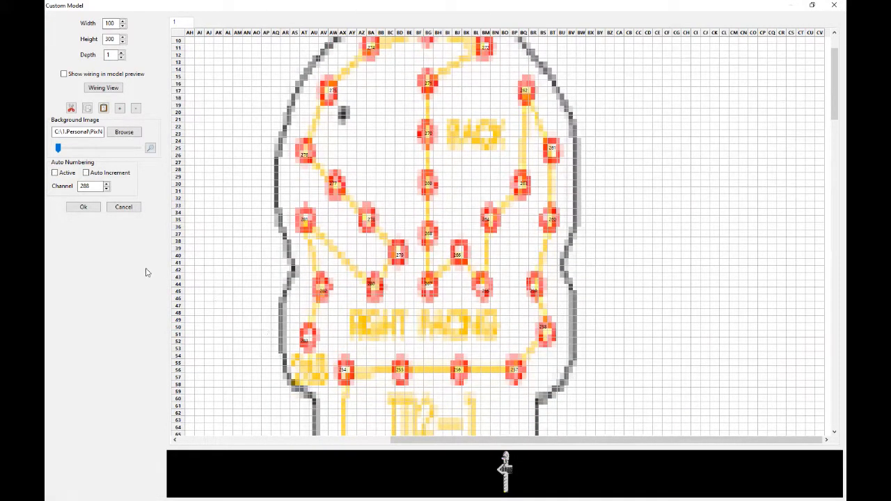
left_click_drag(375, 401, 284, 316)
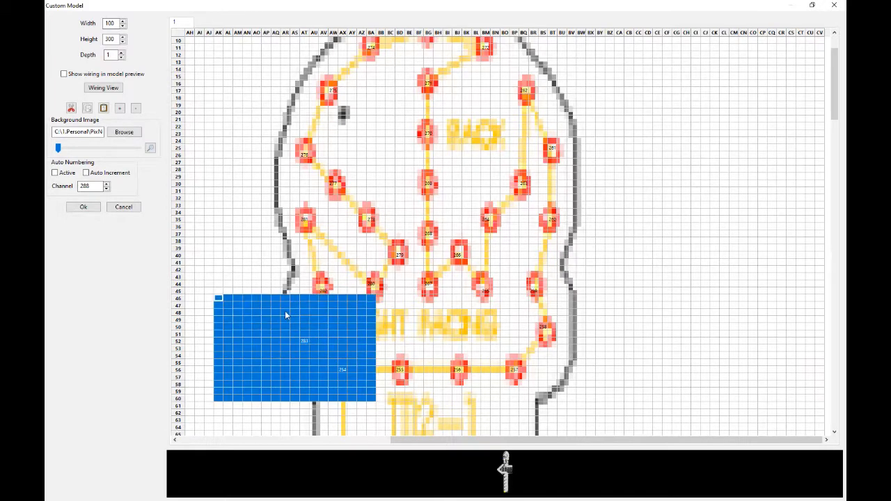
key("shift+Up")
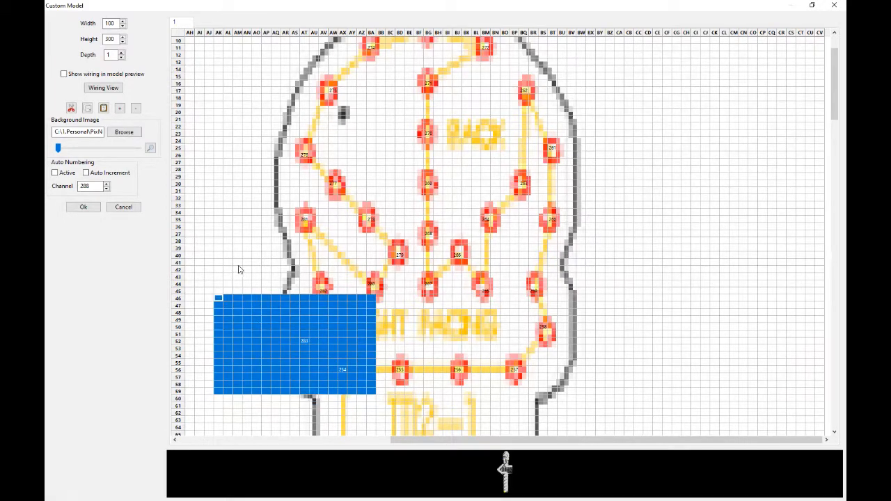
key("Escape")
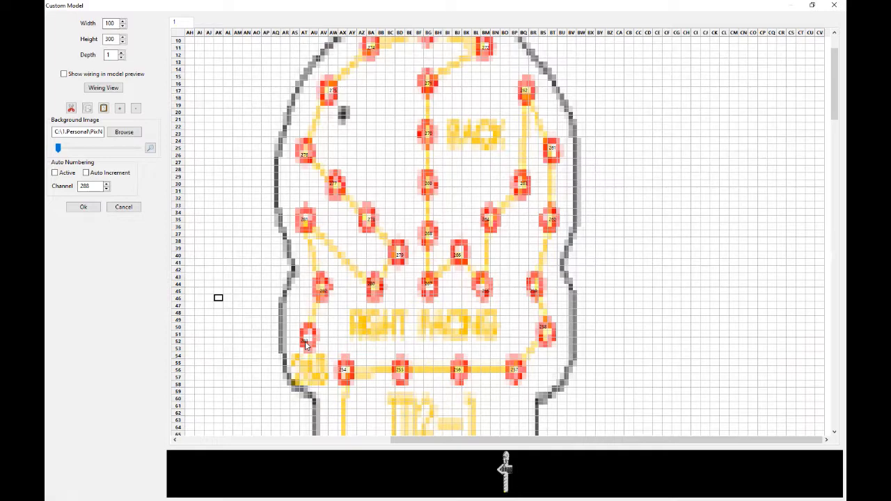
left_click(325, 356, "shift")
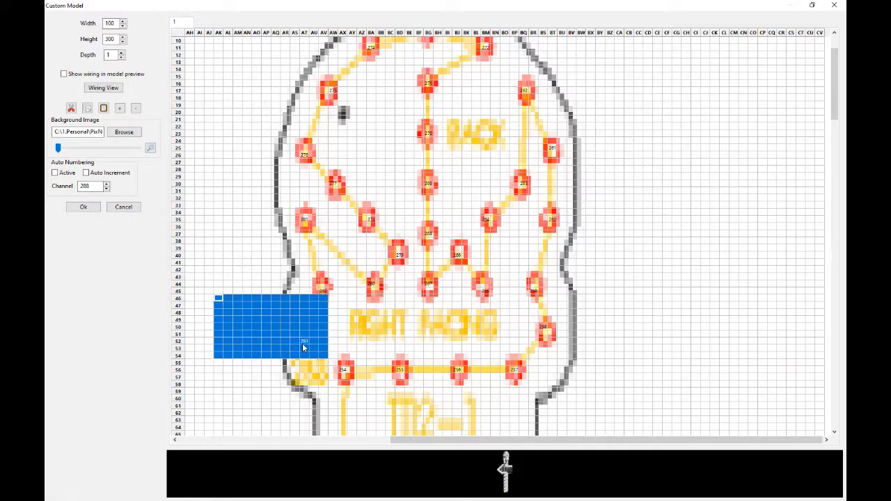
Accept the custom model's numbered nodes and reopen the model data to check the node order in the wiring view
left_click(85, 208)
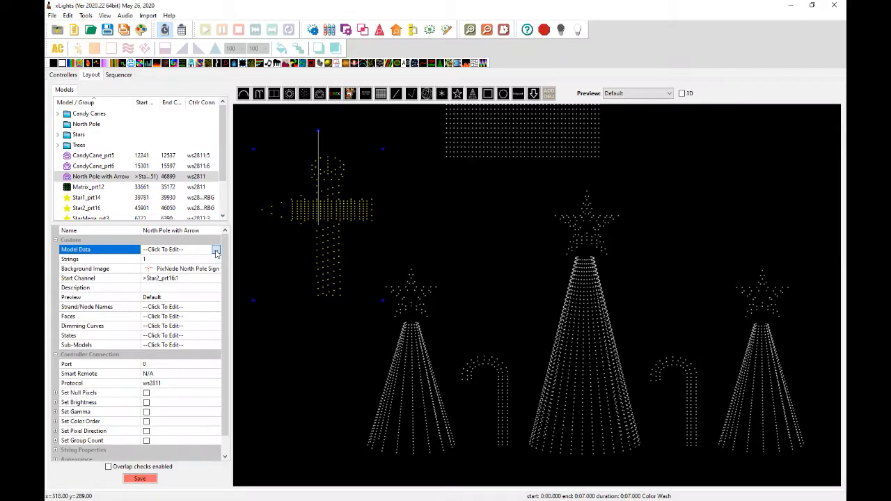
left_click(216, 251)
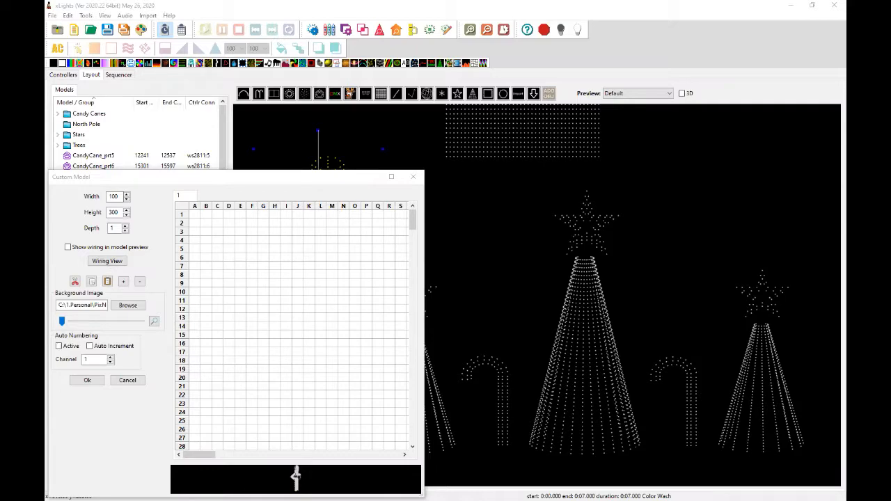
left_click(107, 261)
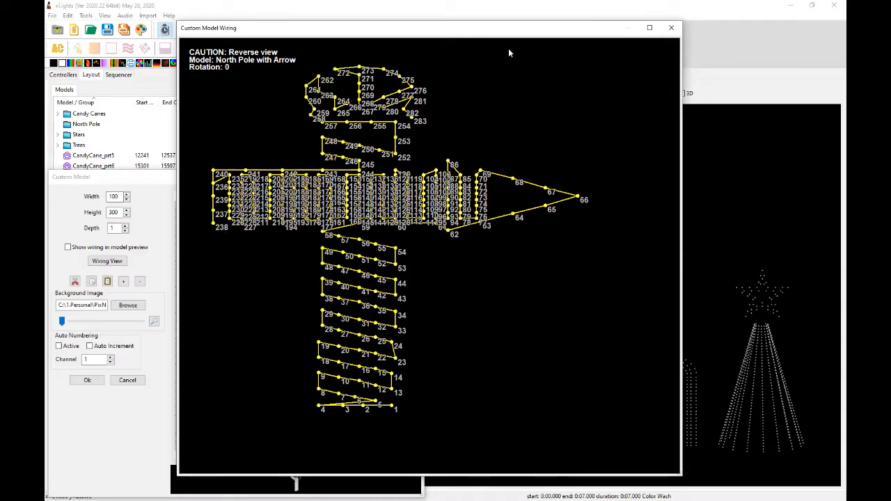
left_click(669, 27)
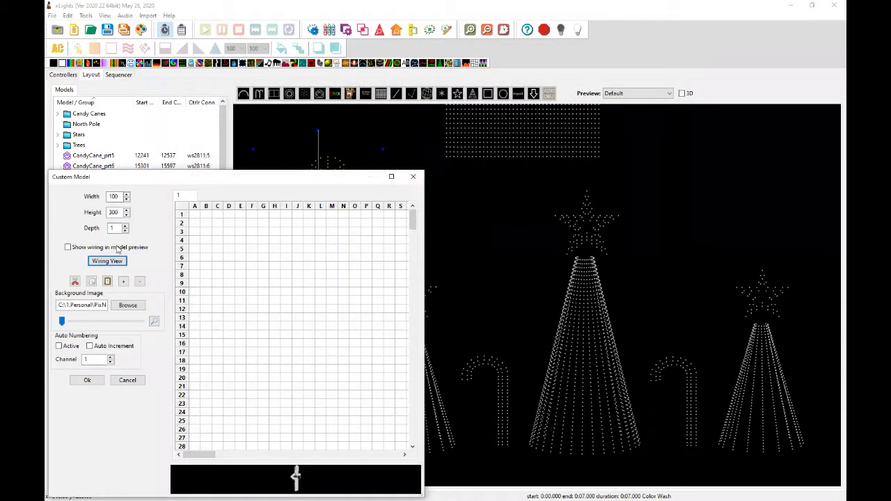
left_click(413, 177)
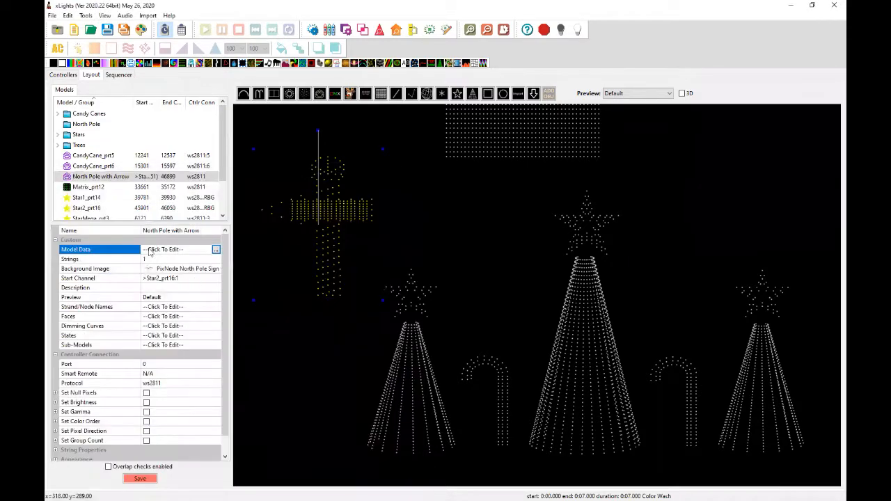
Add a submodel named Pole to the North Pole with Arrow model
left_click(185, 349)
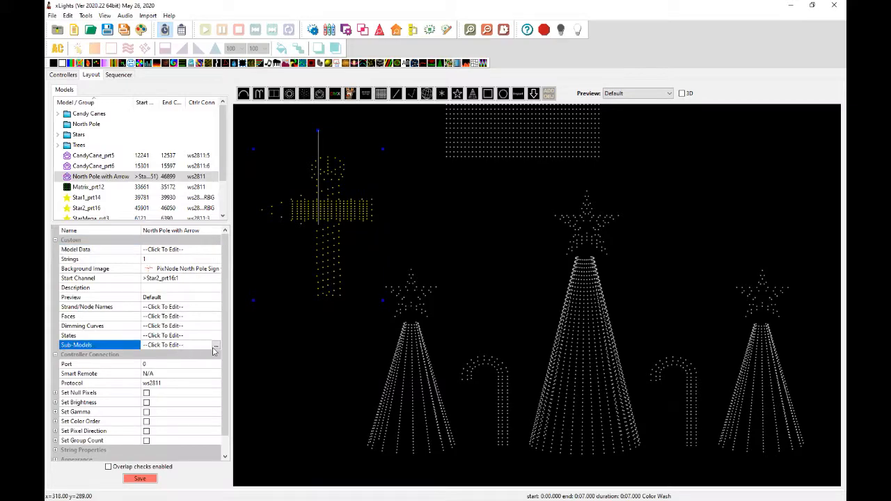
left_click(213, 347)
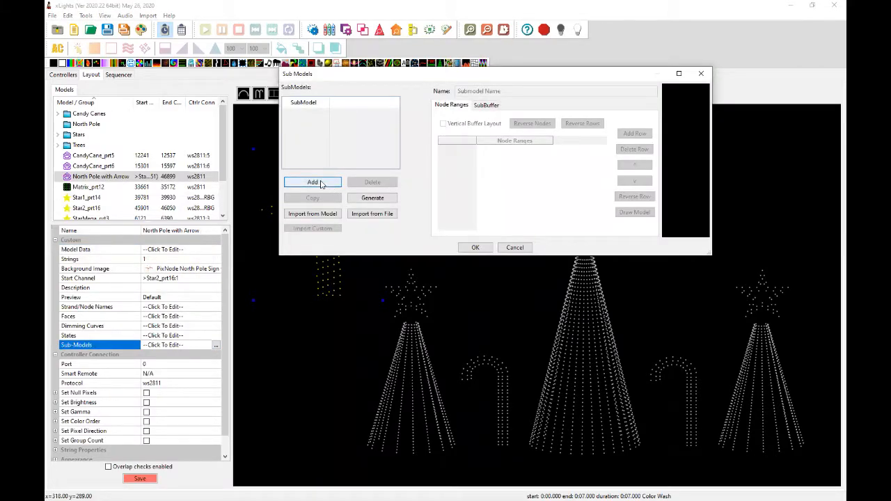
left_click(320, 183)
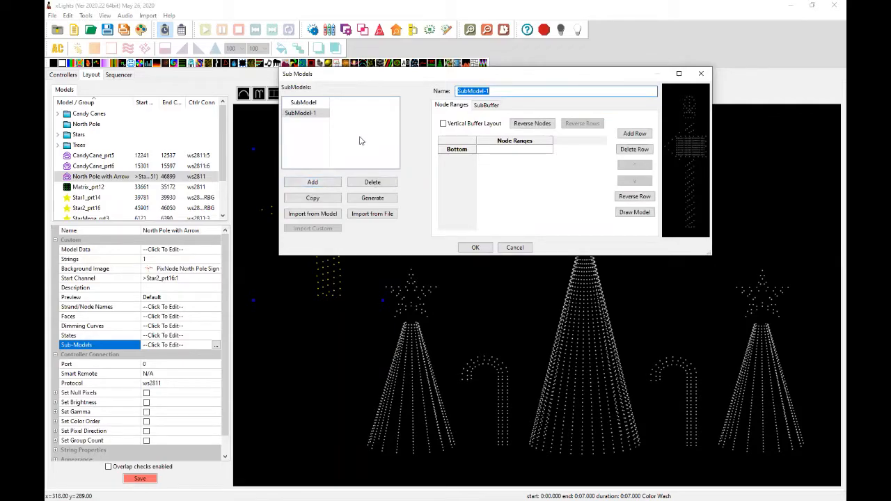
type("Pole")
Define the Pole submodel with two node range rows, 1-58 at the bottom and 245-283 at the top, and accept it
left_click(503, 150)
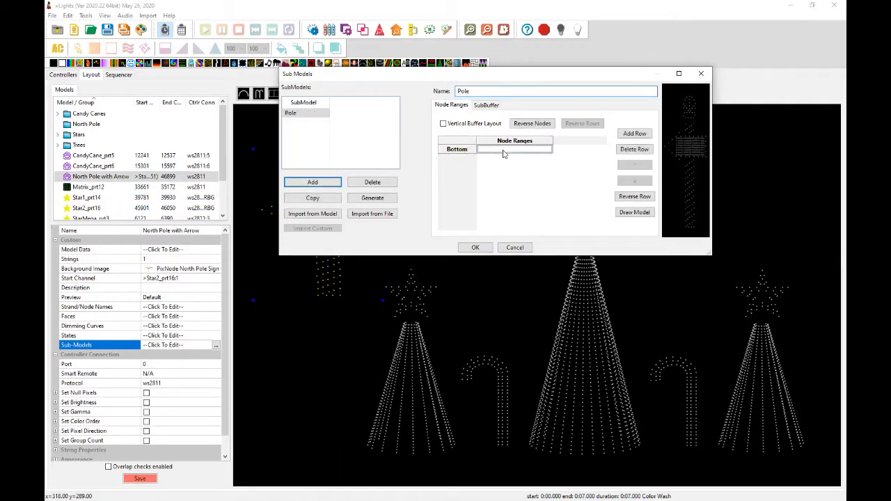
left_click(636, 133)
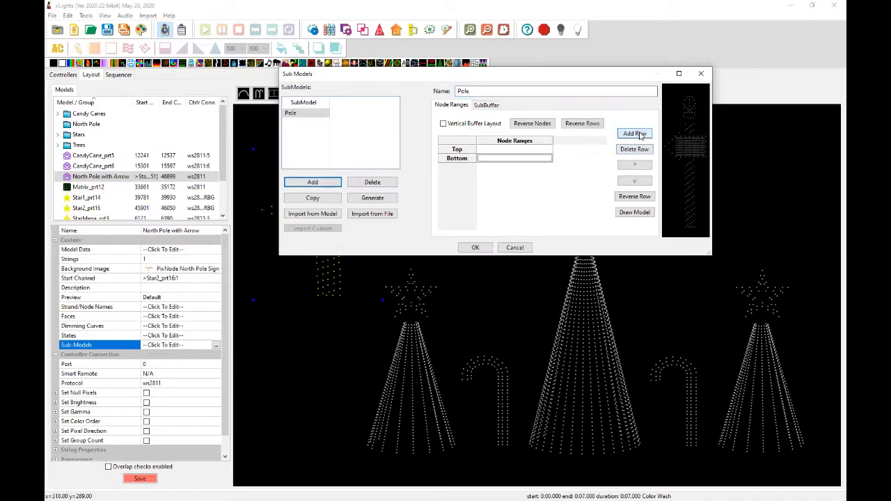
type("1-5")
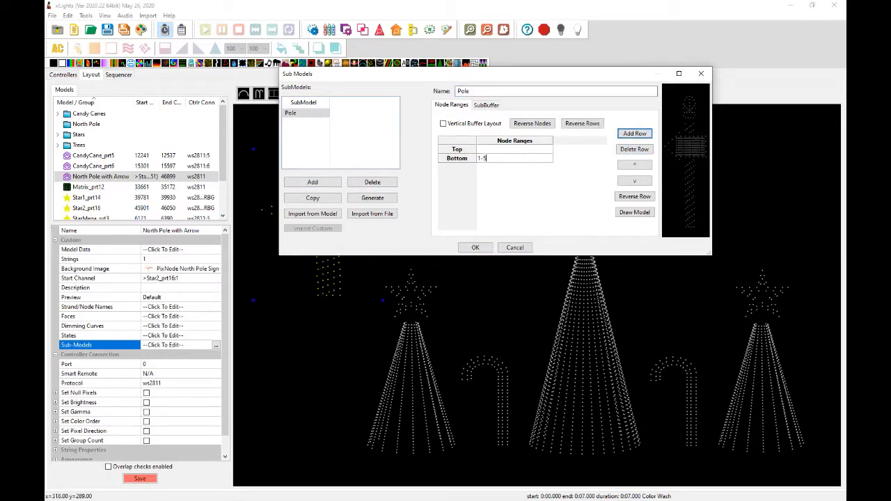
left_click(485, 151)
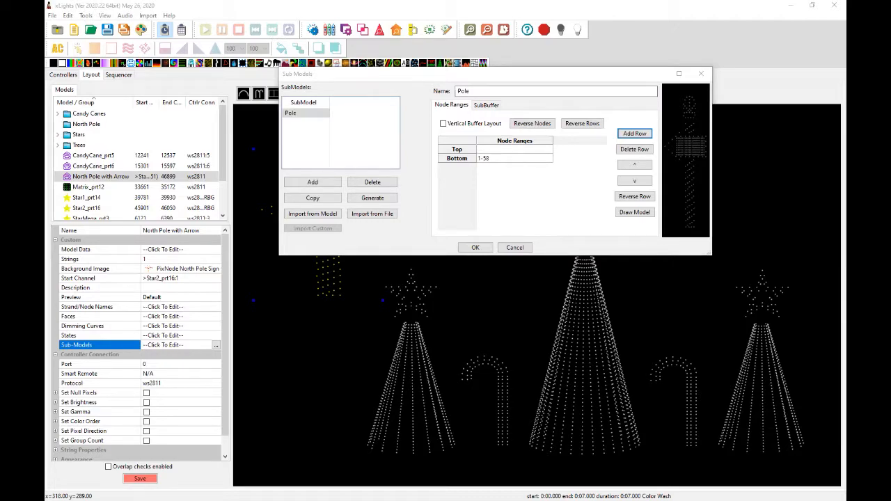
left_click(513, 150)
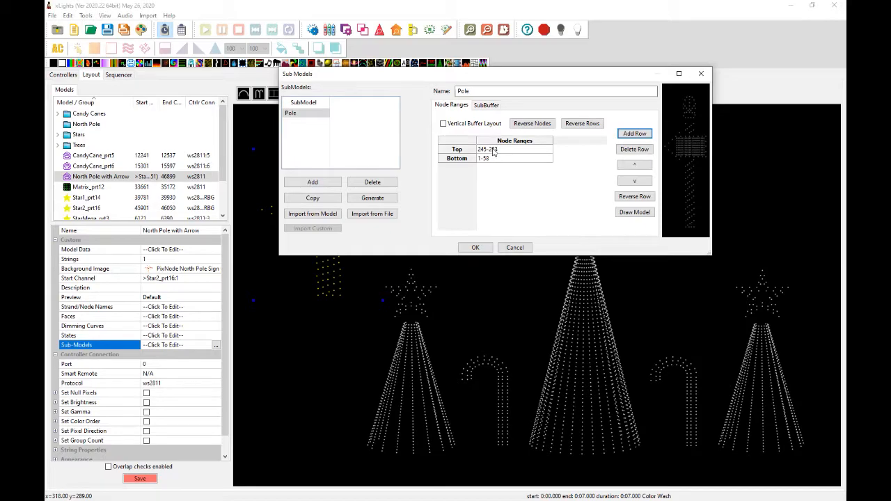
left_click(475, 250)
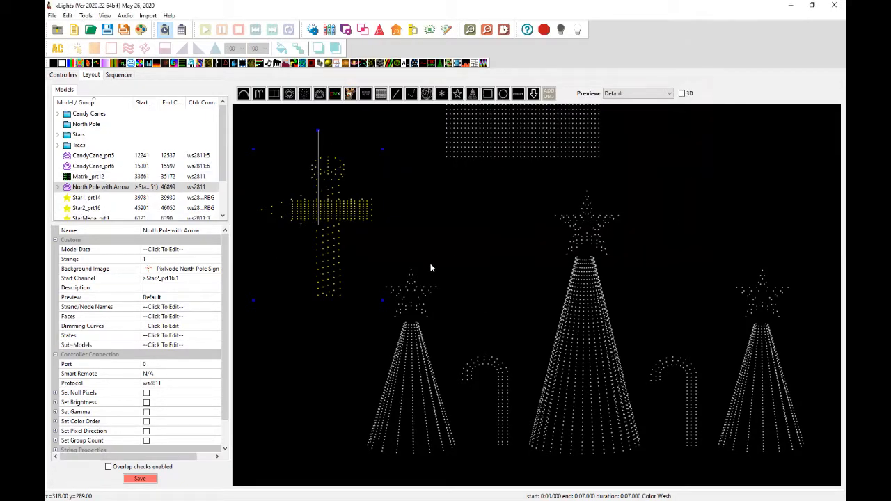
Add a second submodel named Arrow to the North Pole with Arrow model
left_click(196, 349)
left_click(215, 346)
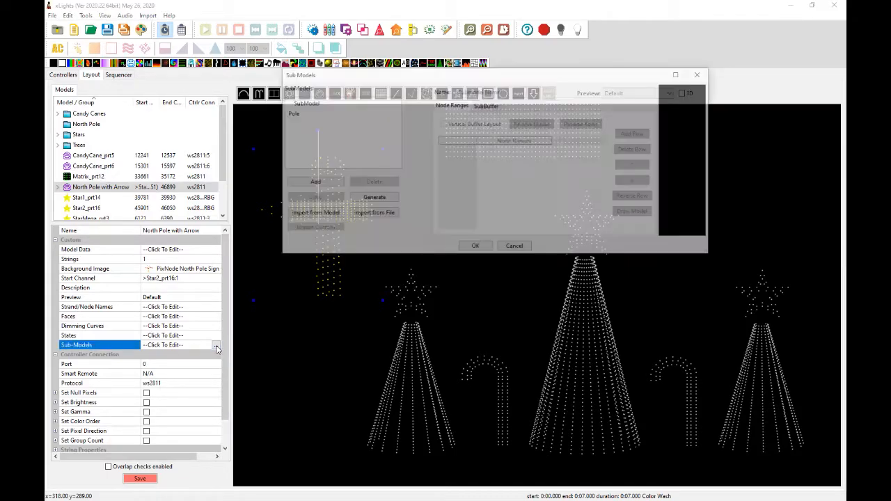
left_click(313, 182)
type("Arrow")
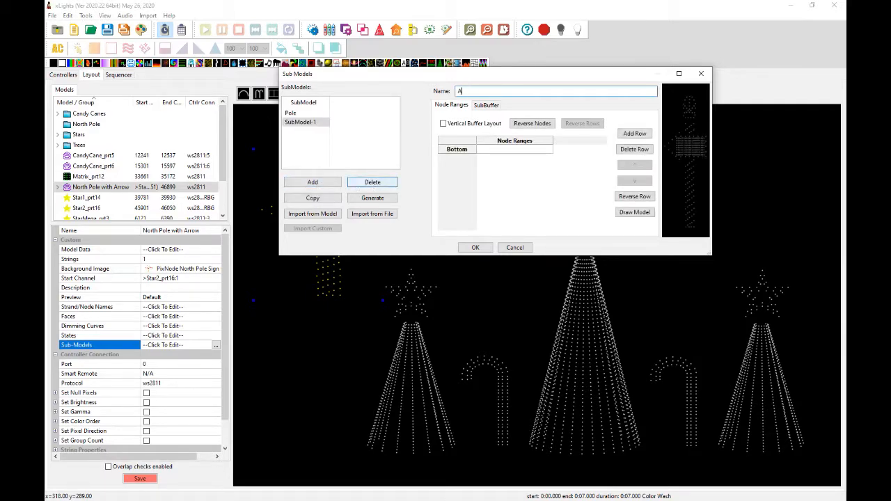
Expand the Arrow submodel to seven node range rows
left_click(634, 134)
left_click(633, 134)
left_click(634, 134)
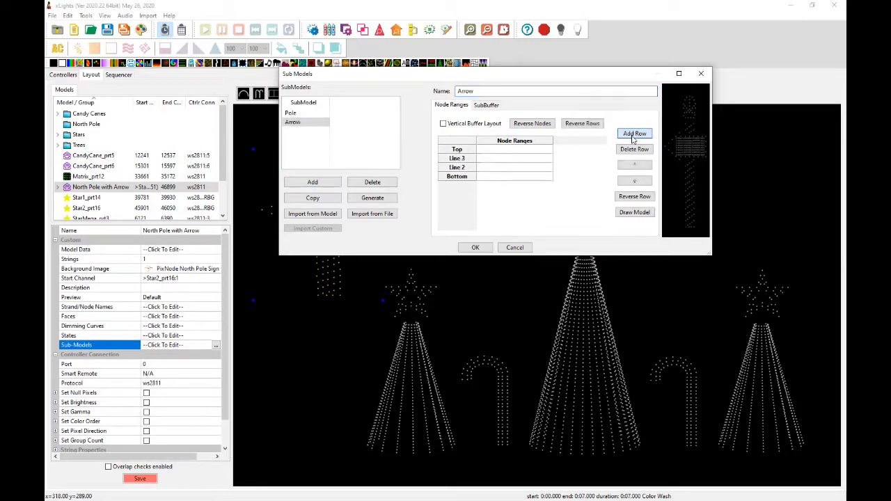
left_click(633, 134)
left_click(634, 134)
left_click(633, 135)
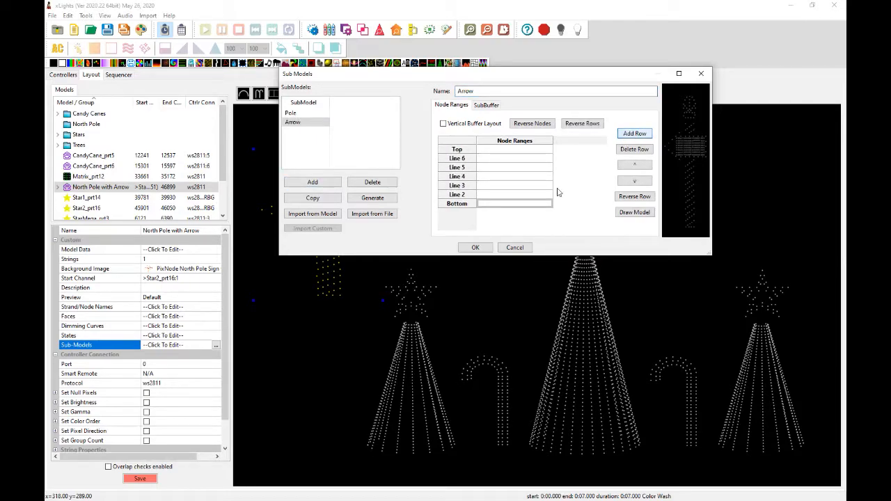
Fill the Arrow submodel's first four rows from the top with node ranges 59-69, 86, 103 and 120
left_click(494, 152)
type("59-69")
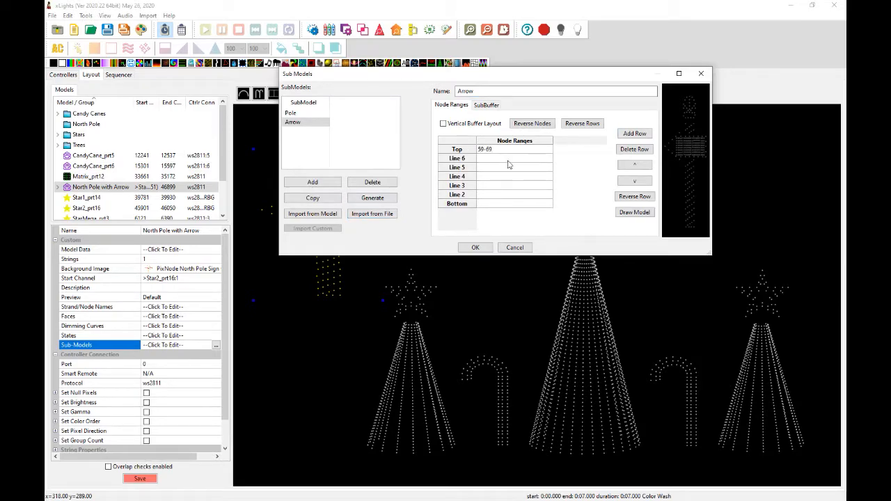
key("Return")
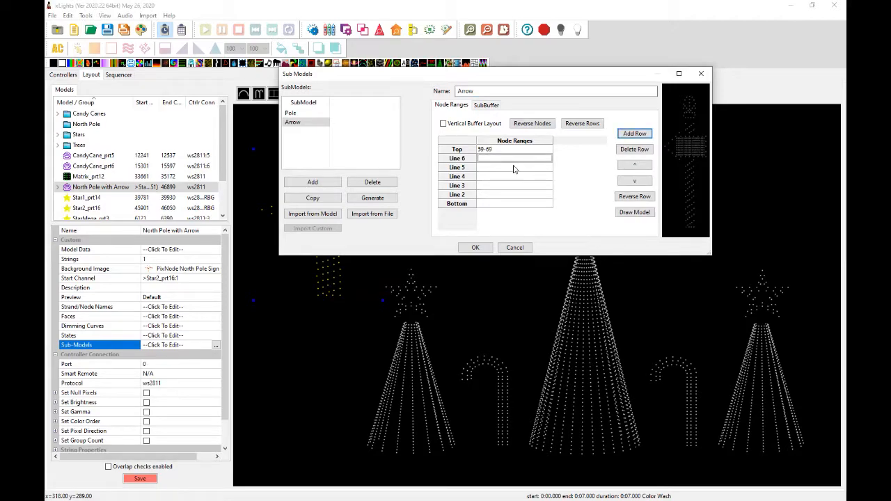
type("86")
left_click(517, 168)
type("103")
left_click(508, 178)
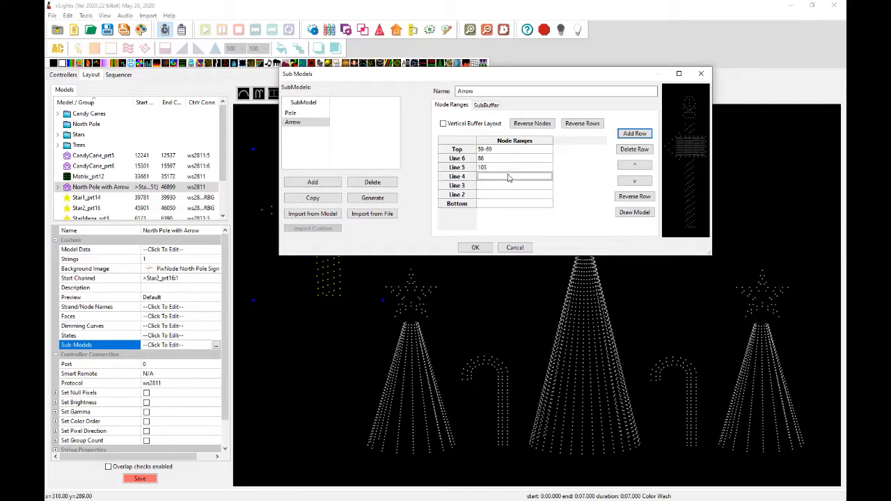
type("120")
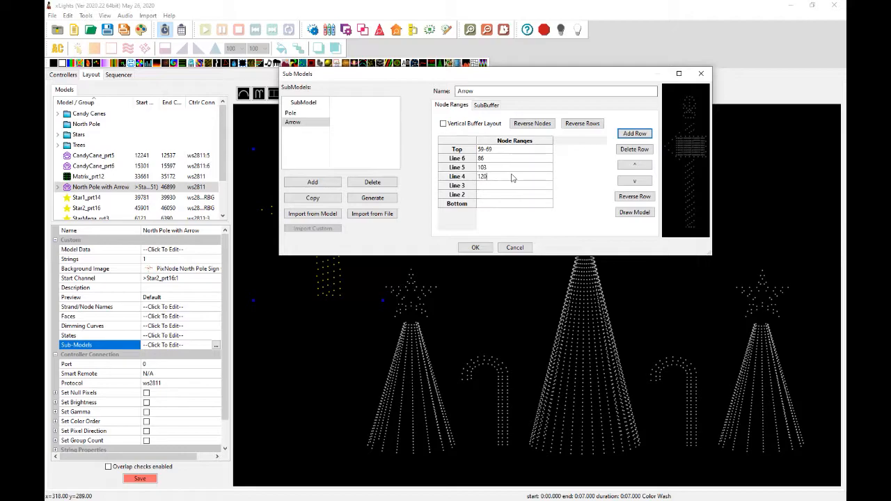
Fill the Arrow submodel's last three rows with nodes 177, 194 and 227
left_click(510, 187)
type("177")
left_click(506, 196)
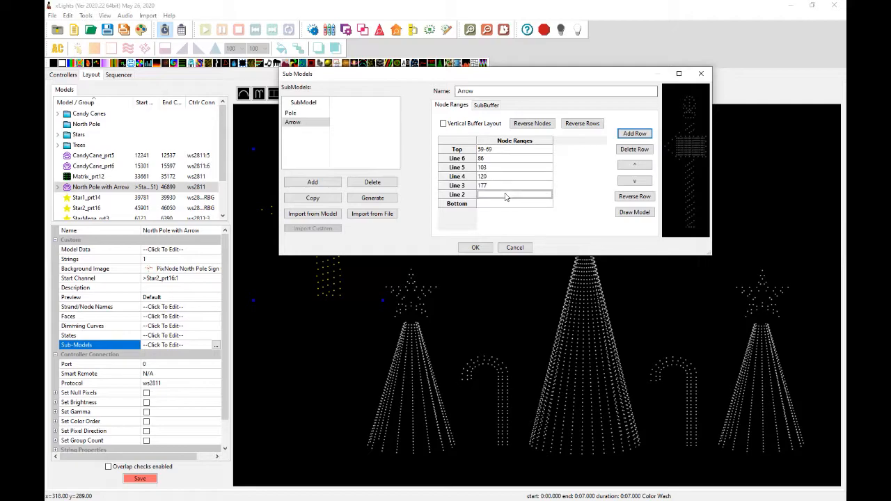
type("194")
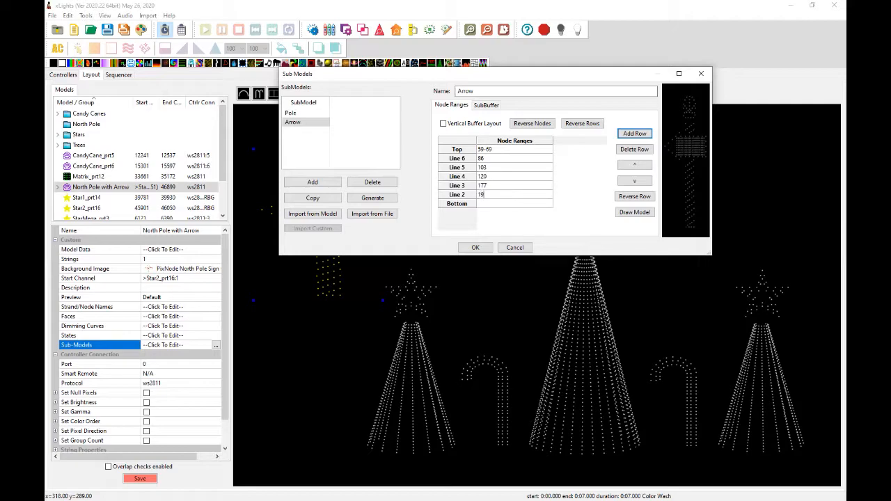
left_click(498, 205)
type("227")
Add a bottom row with nodes 236-244 to the Arrow submodel, accept it and save the layout
left_click(634, 135)
left_click(634, 134)
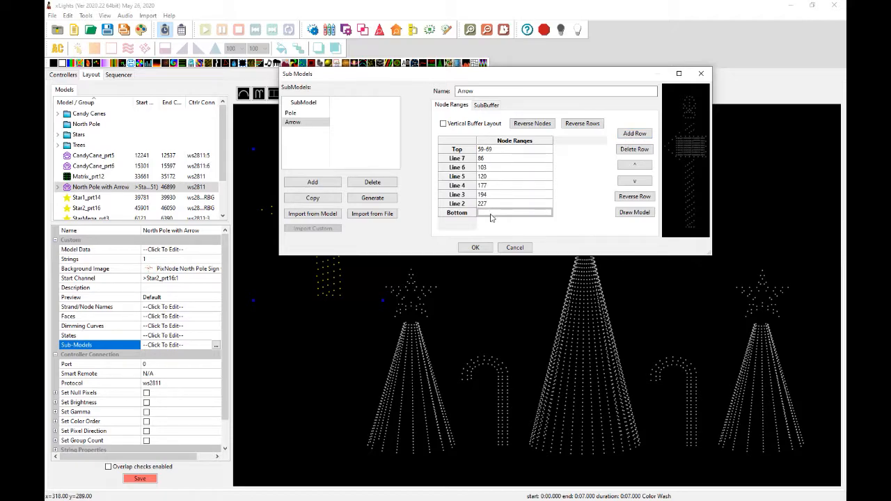
type("23")
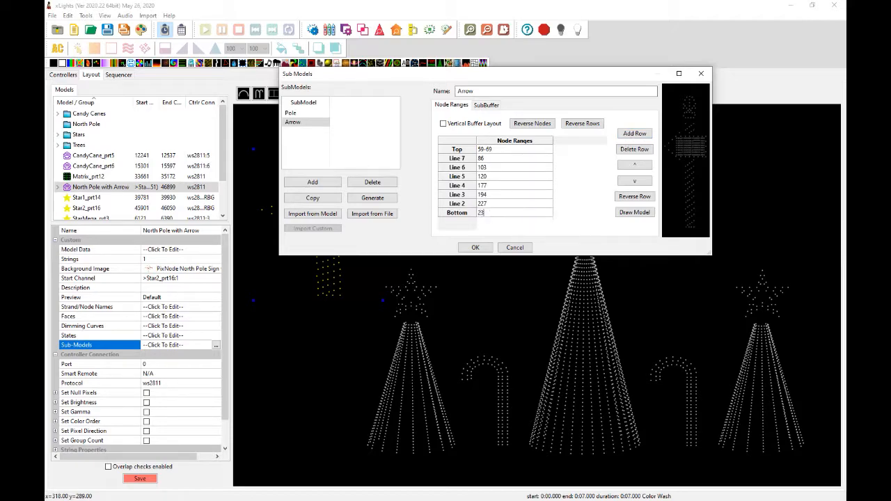
type("6-244")
left_click(476, 248)
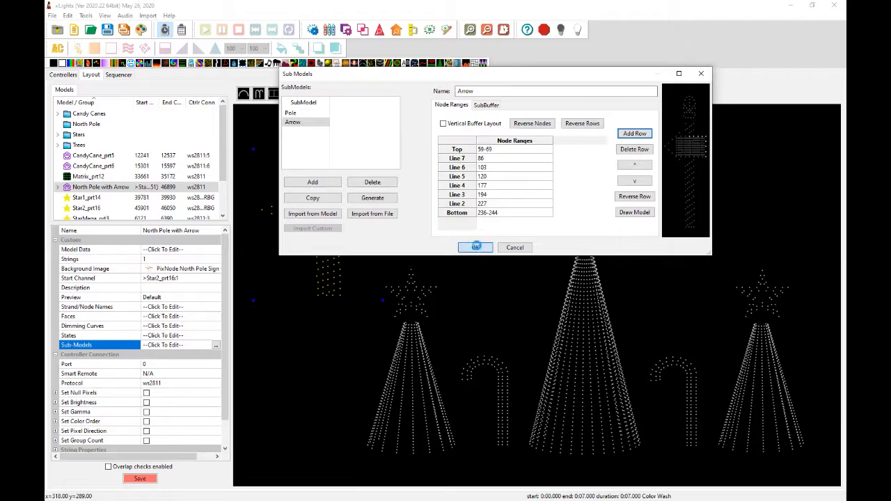
left_click(153, 478)
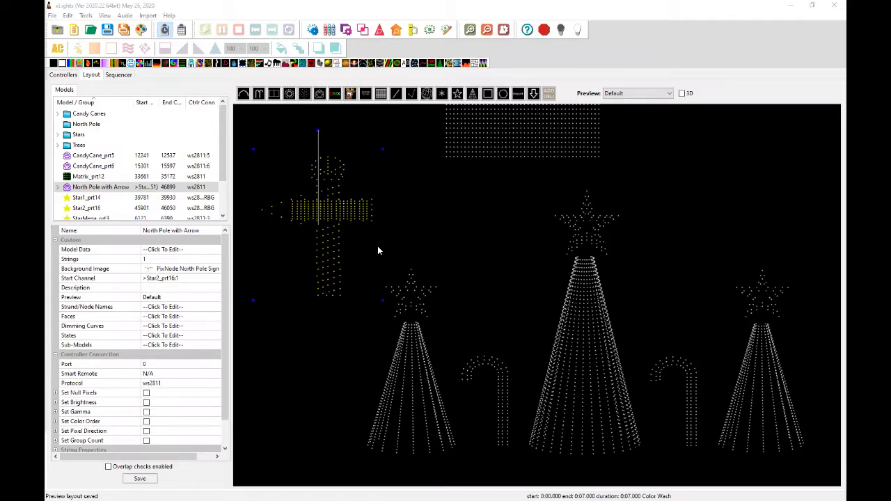
Add a submodel named Matrix to the North Pole with Arrow model
left_click(192, 346)
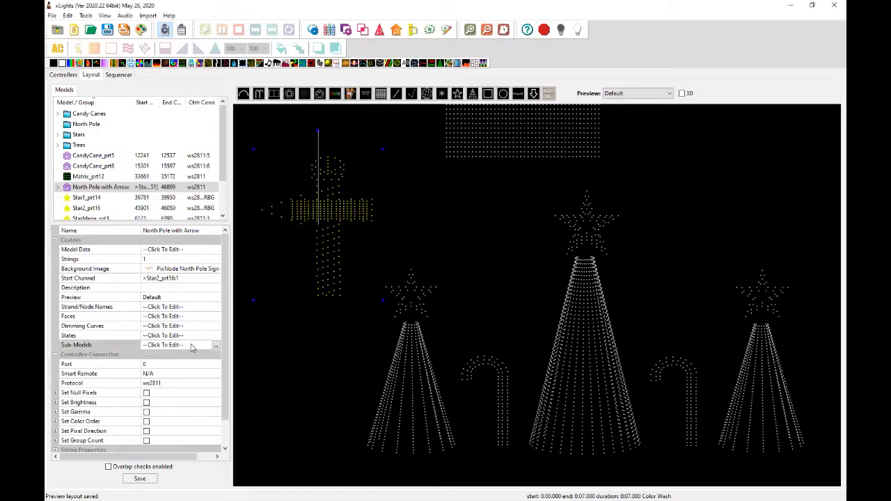
left_click(216, 346)
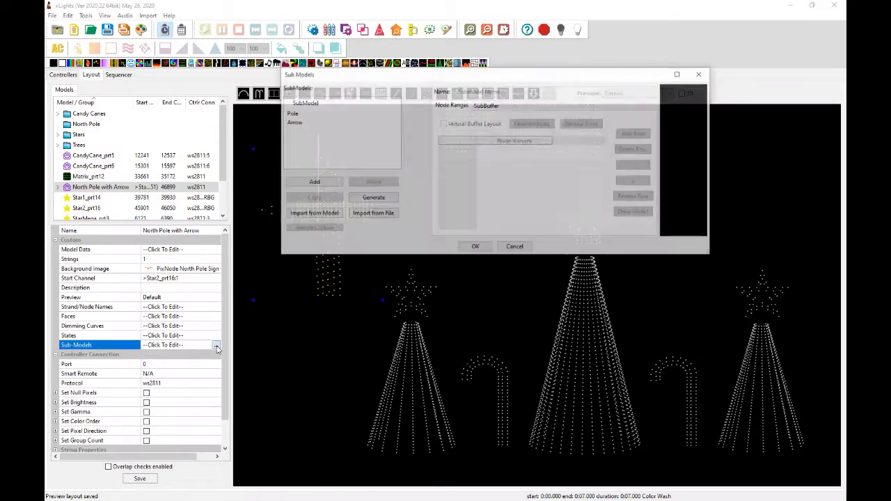
left_click(319, 183)
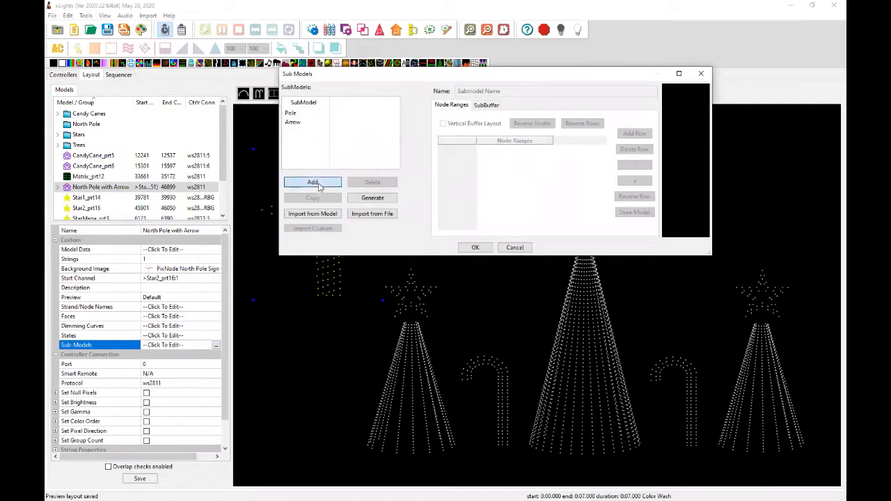
type("Matrix")
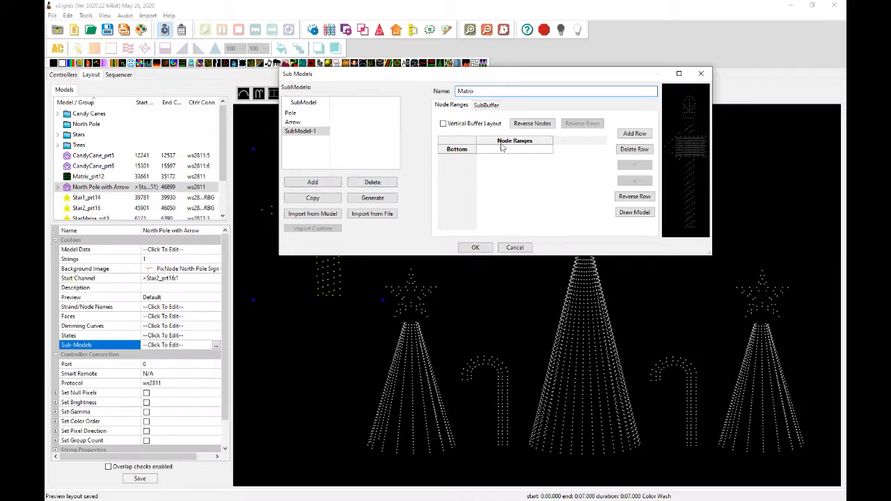
Expand the Matrix submodel to fifteen node range rows
left_click(633, 133)
left_click(633, 133)
left_click(633, 134)
left_click(633, 134)
left_click(633, 133)
left_click(633, 133)
left_click(634, 133)
left_click(633, 133)
double_click(633, 134)
left_click(633, 134)
double_click(633, 133)
left_click(633, 133)
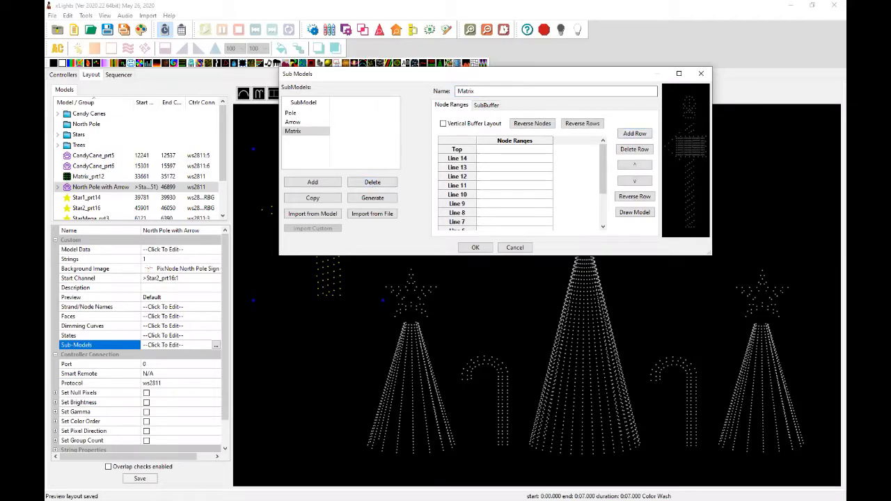
Switch to the wiring diagram in Paint and examine the node numbers of the arrow's inner columns enlarged
key("alt+Tab")
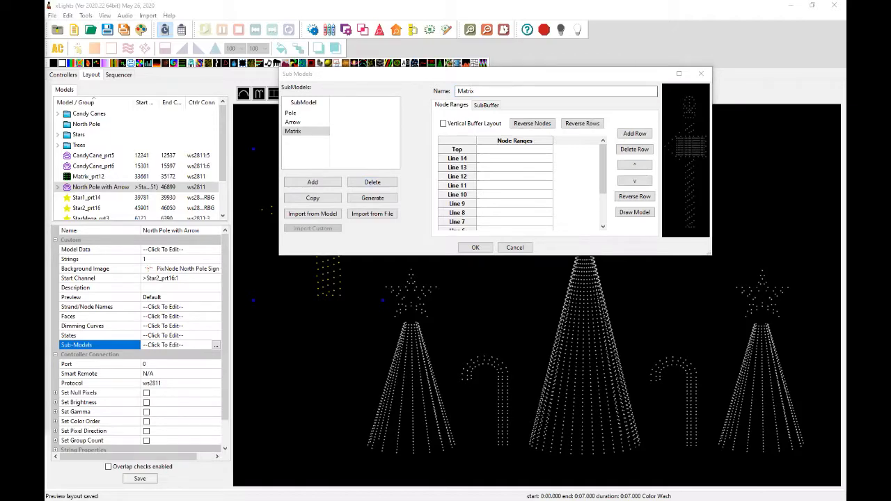
left_click_drag(46, 36, 581, 37)
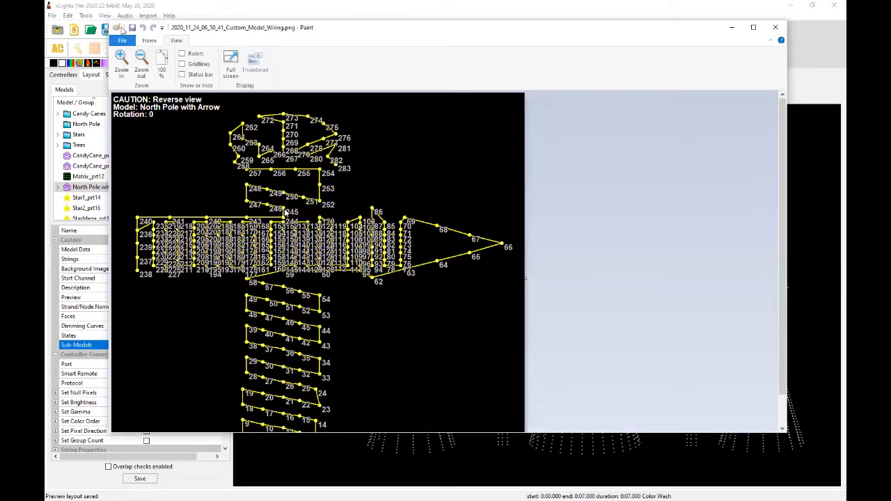
left_click(121, 60)
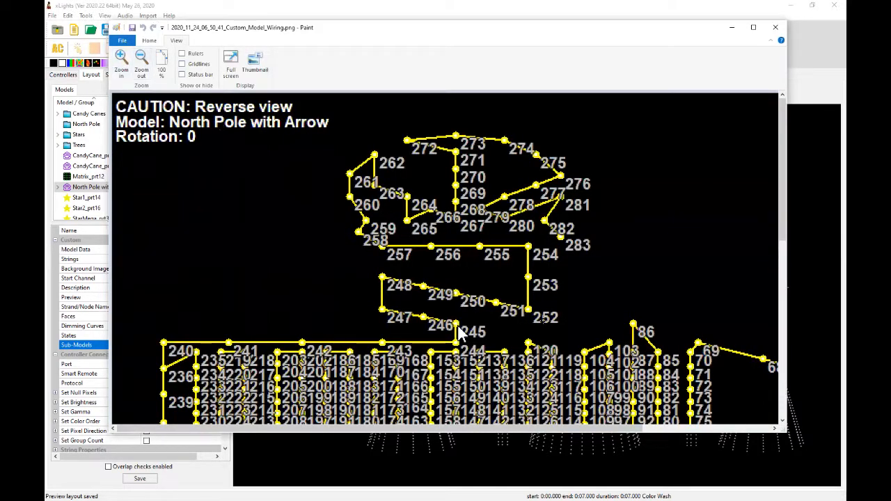
scroll(726, 325, "down", 3)
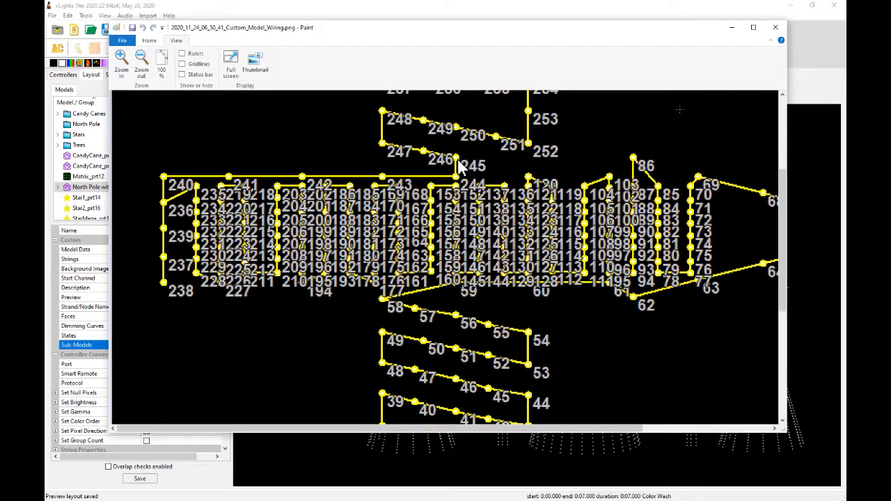
left_click(731, 27)
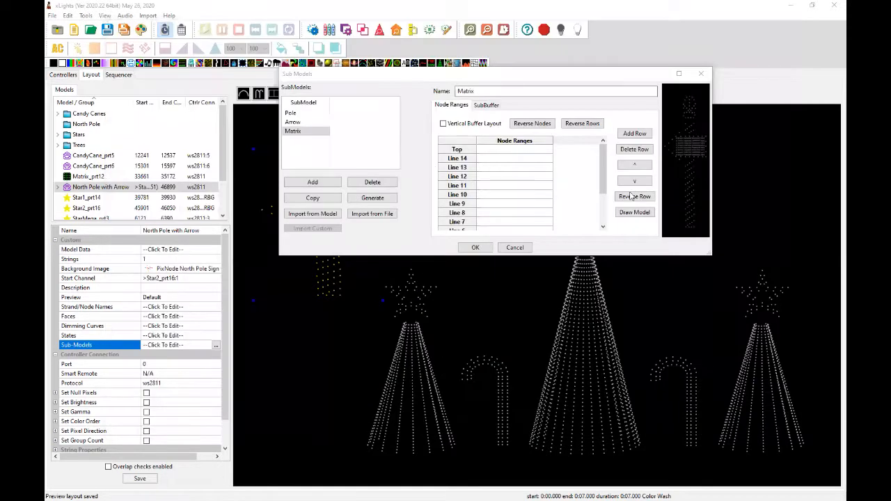
Fill the Matrix submodel's first five rows from the top with node ranges 70-77, 85-78, 87-94, 102-95 and 104-111
left_click(513, 149)
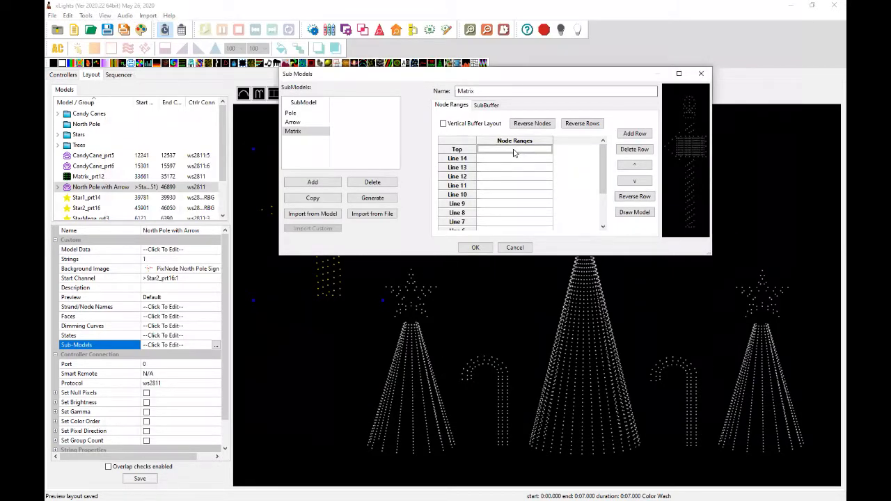
type("70-77")
left_click(490, 159)
type("85-78")
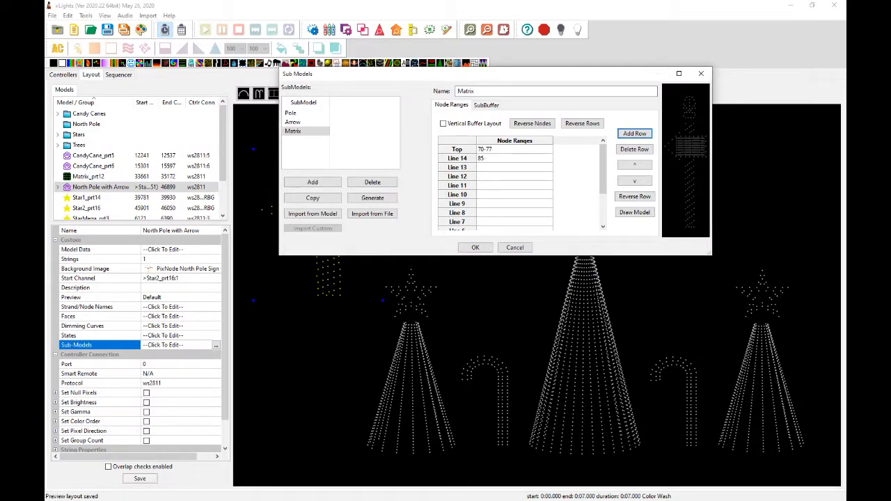
left_click(506, 168)
type("87-94")
left_click(485, 177)
type("102-95")
left_click(505, 186)
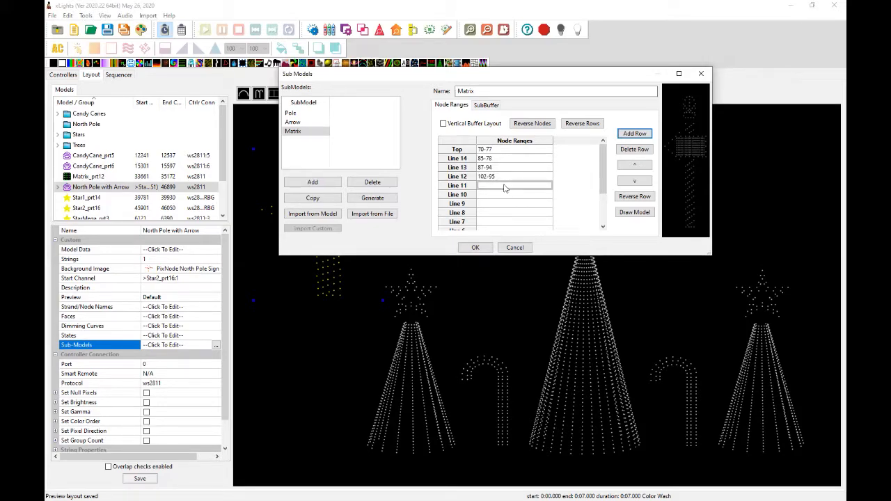
type("104-111")
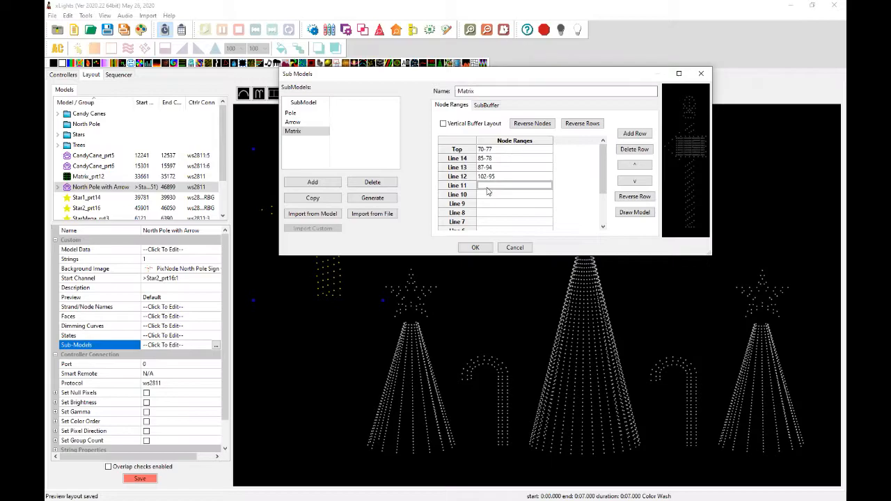
Enter node ranges 119-112, 121-128 and 136-129 in Lines 10, 9 and 8 of the Matrix submodel
left_click(503, 195)
type("119-112")
left_click(503, 204)
type("121-128")
left_click(503, 212)
type("136-129")
Fill Lines 7 down to 4 of the Matrix submodel with node ranges 137-144, 152-145, 153-160 and 168-161
left_click(503, 221)
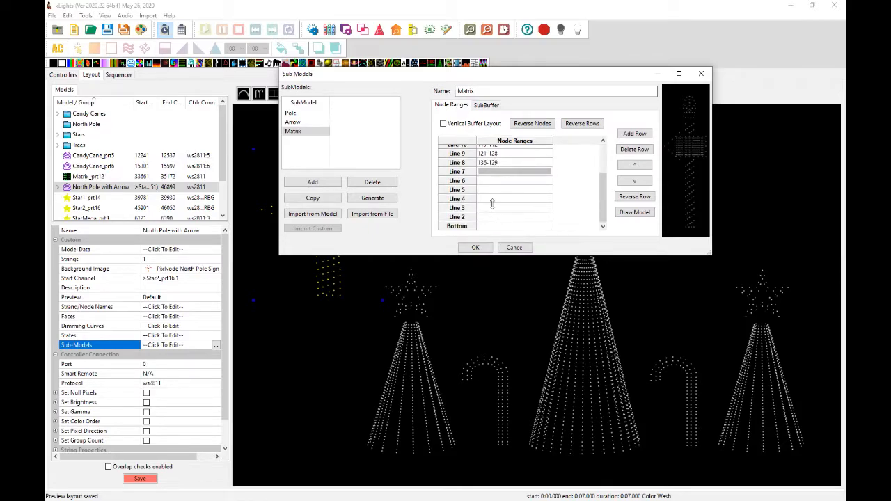
type("137")
left_click(498, 184)
type("152-145")
left_click(499, 193)
type("153-160")
left_click(499, 198)
type("168-16")
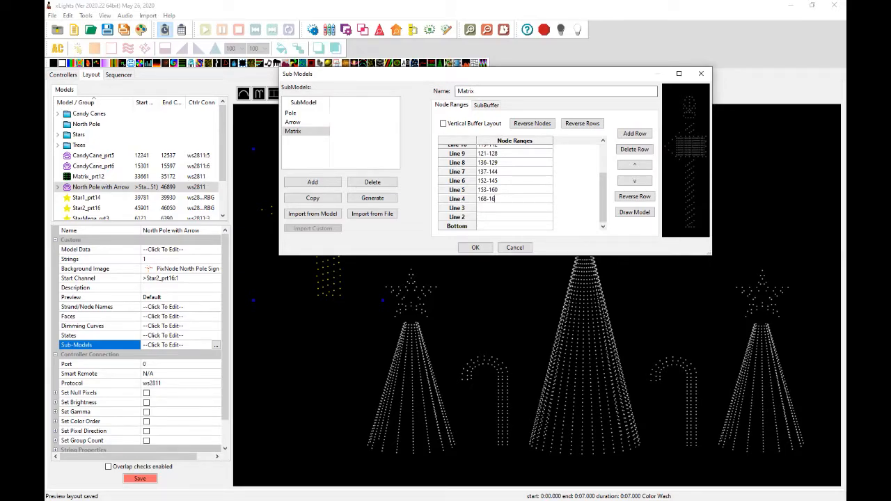
type("1")
Enter node ranges 169-176 and 185-178 in Lines 3 and 2 of the Matrix submodel
left_click(495, 210)
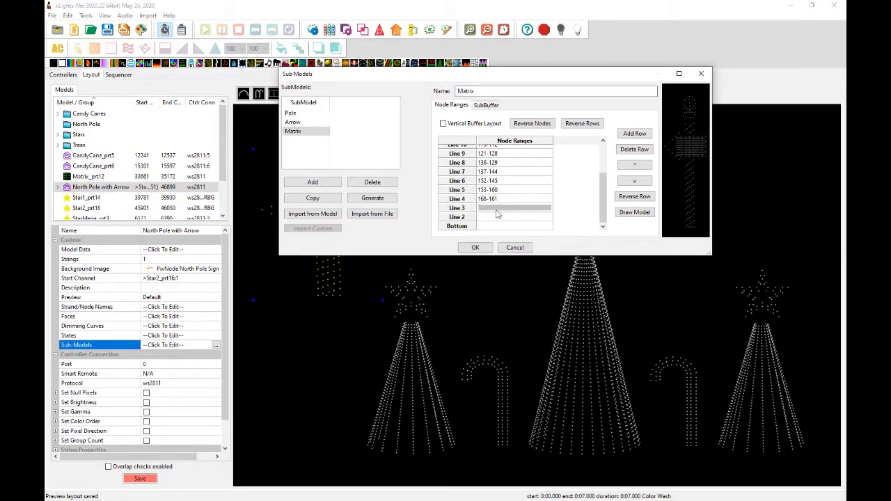
type("169-176")
left_click(497, 219)
type("185-178")
Extend the Matrix submodel with more rows and continue its sequence with node ranges 186-193, 202-195 and 203-210
left_click(639, 134)
left_click(639, 134)
left_click(639, 135)
left_click_drag(602, 196, 601, 214)
left_click(513, 199)
type("186-193")
left_click(499, 209)
type("202-195")
left_click(520, 216)
type("203-210")
Add further rows for node ranges 218-211, 219-226 and 235-228 to complete the Matrix submodel, and accept it
left_click(640, 135)
left_click(640, 134)
left_click(640, 134)
left_click_drag(603, 167, 603, 202)
left_click(524, 211)
type("218-211")
key("Return")
type("219-226")
key("Return")
type("235-228")
scroll(543, 226, "up", 5)
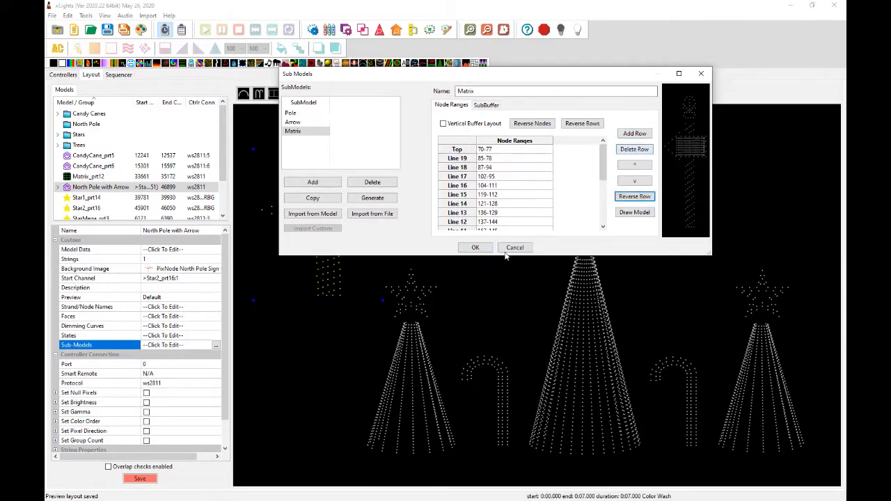
left_click(474, 247)
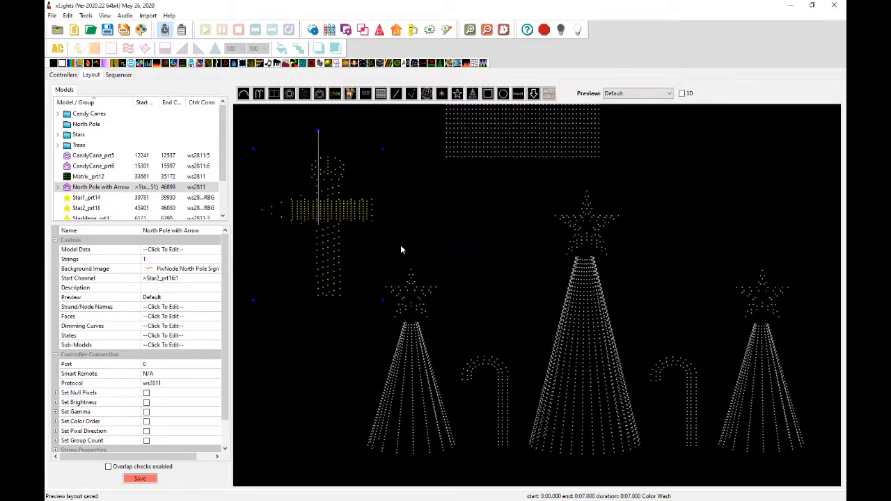
Reopen the model's submodels, select Matrix and enlarge the window to show all its rows and a bigger preview
left_click(202, 345)
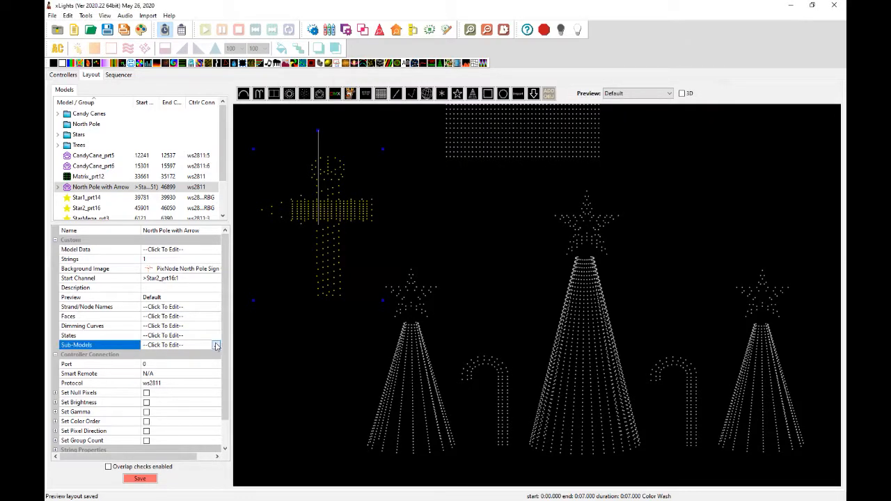
left_click(215, 345)
left_click(293, 131)
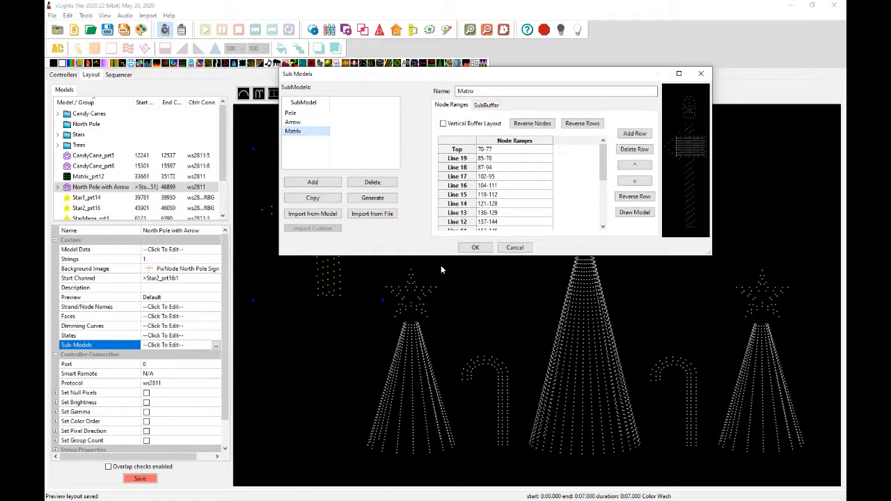
left_click_drag(441, 256, 442, 418)
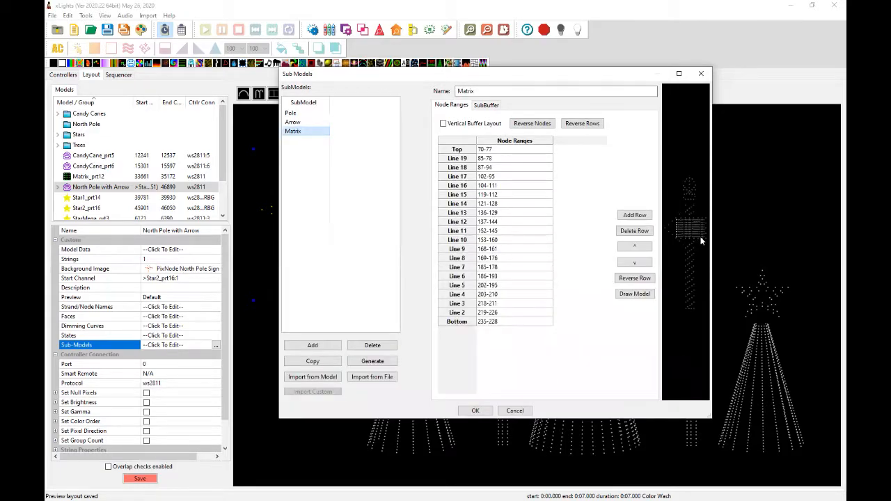
left_click_drag(711, 235, 827, 235)
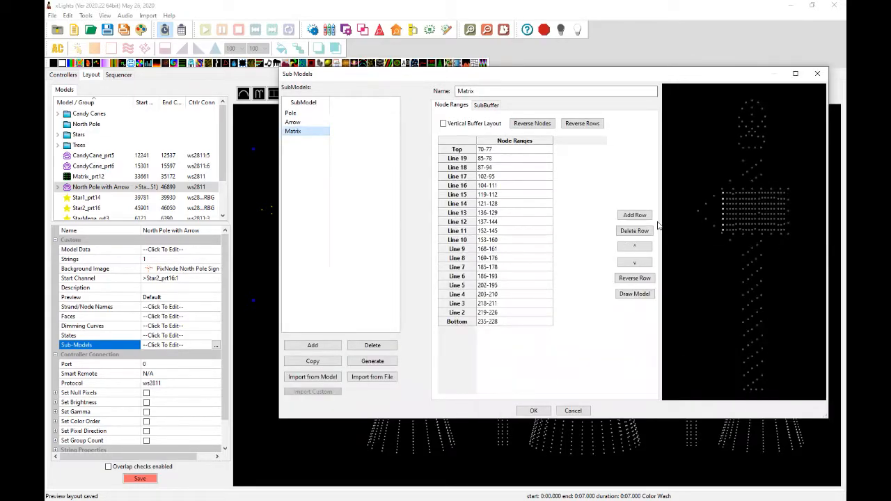
Check each Matrix row from top to bottom against the nodes highlighted in the model preview
double_click(500, 151)
double_click(490, 160)
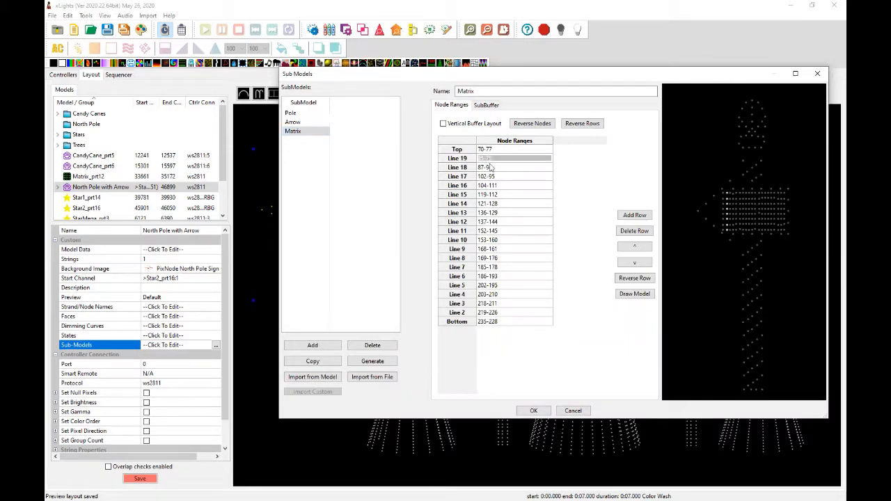
double_click(489, 167)
double_click(489, 177)
double_click(489, 186)
left_click(489, 195)
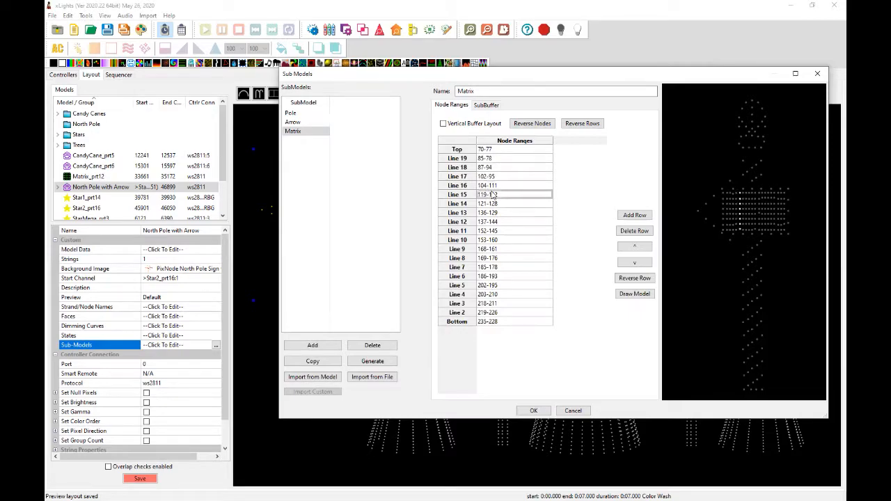
double_click(490, 202)
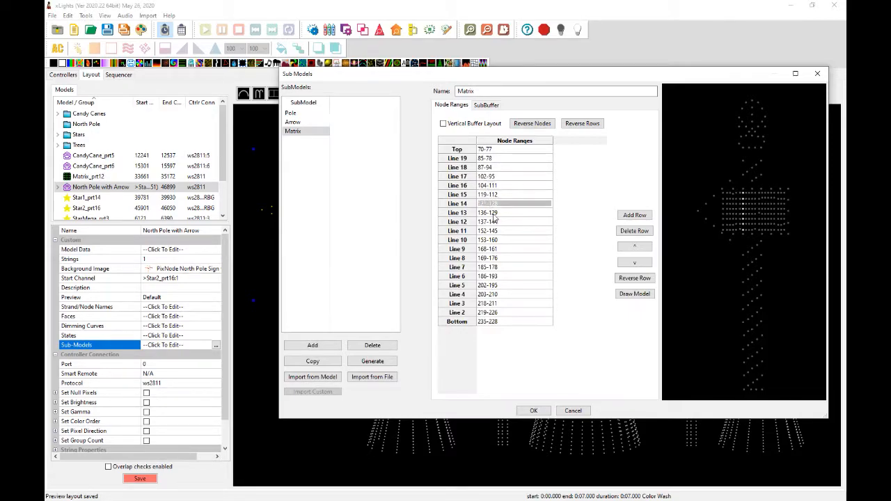
left_click(493, 215)
left_click(492, 221)
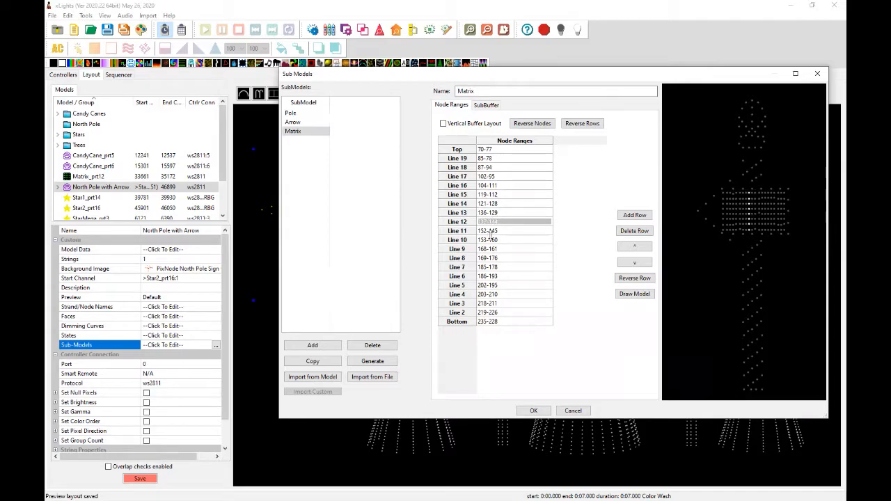
left_click(492, 231)
left_click(493, 241)
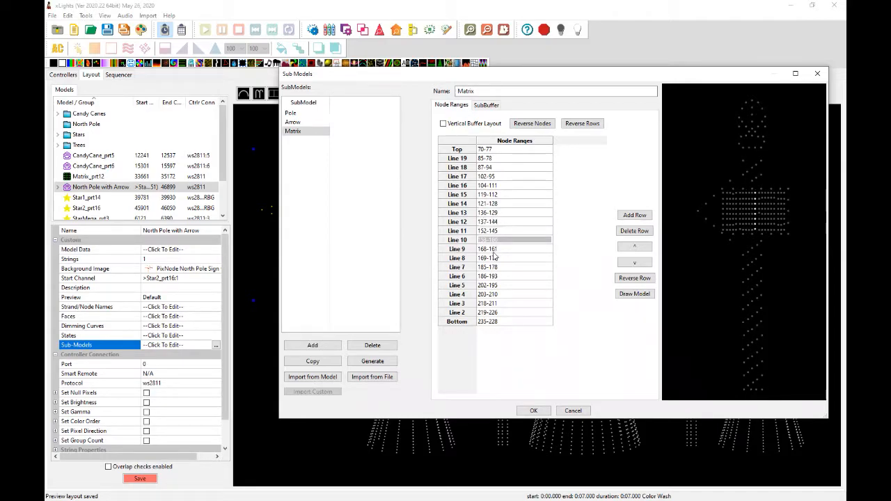
left_click(494, 251)
left_click(493, 260)
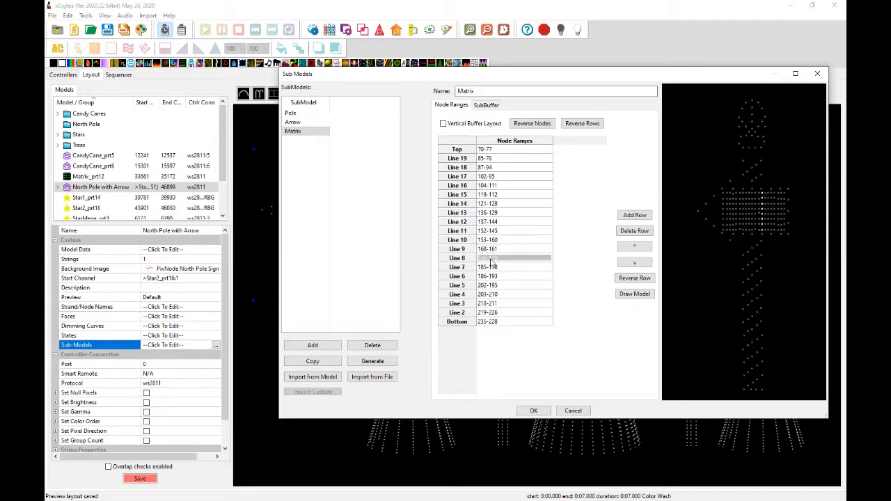
left_click(494, 268)
left_click(496, 276)
left_click(497, 285)
left_click(499, 294)
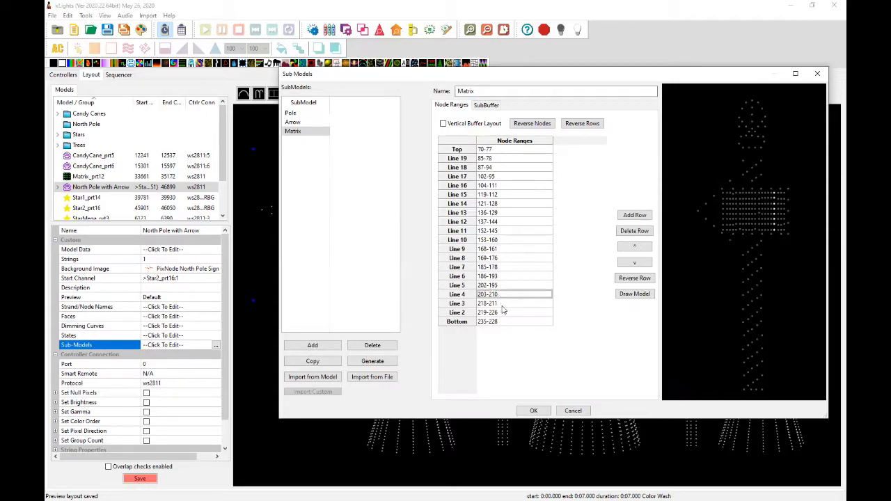
left_click(502, 305)
left_click(503, 313)
left_click(503, 322)
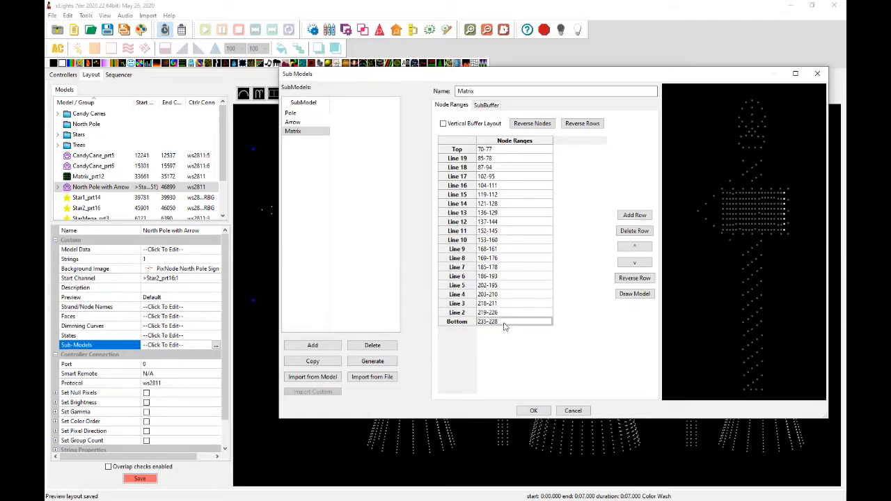
Check the Arrow submodel's first five rows in the preview and accept the submodels
left_click(292, 122)
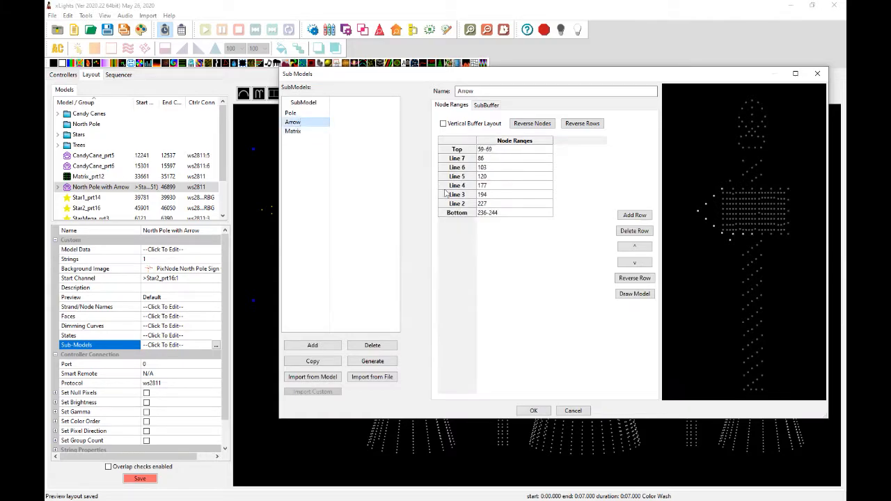
left_click(489, 150)
left_click(490, 160)
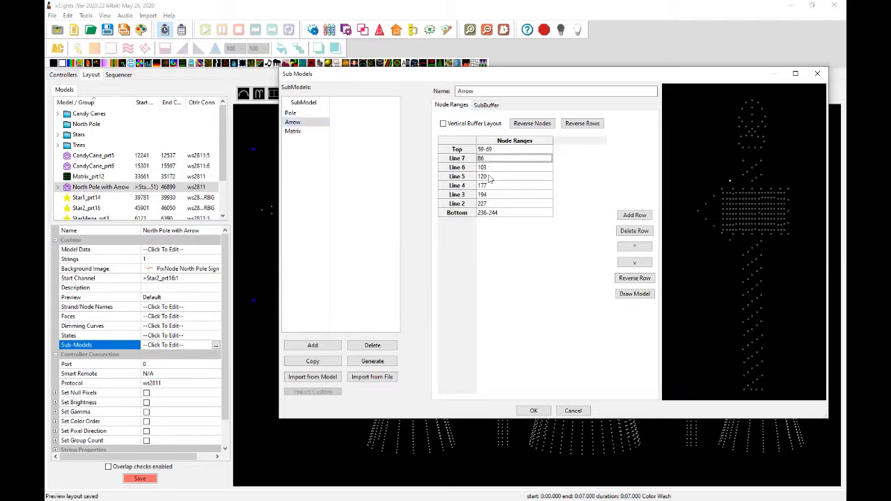
left_click(490, 168)
left_click(490, 178)
left_click(490, 186)
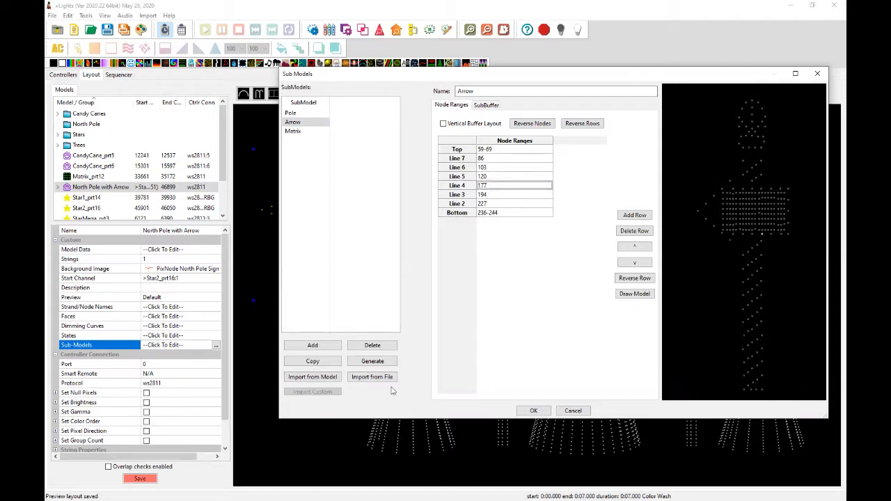
left_click(533, 411)
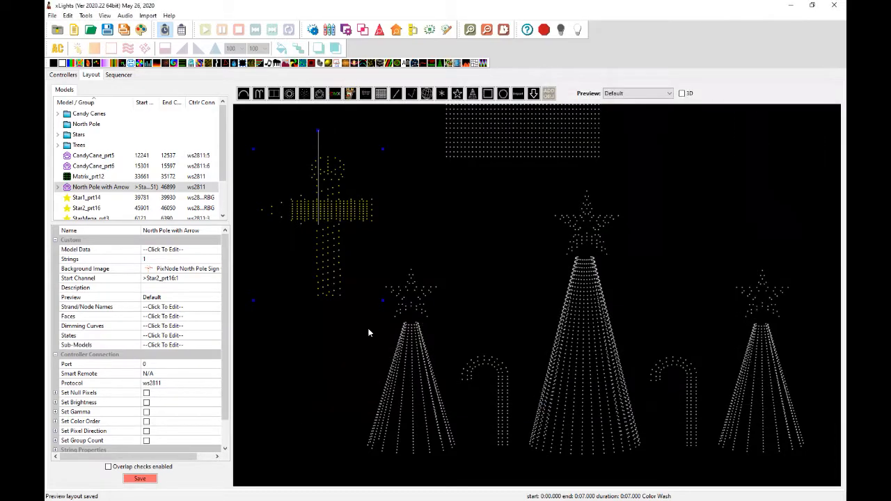
Save the layout and add the North Pole Sign model to the sequence's Master View
left_click(146, 479)
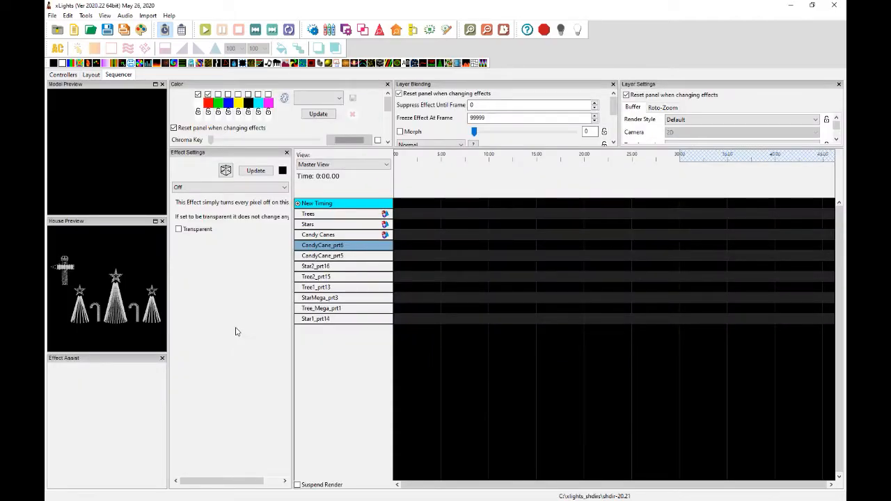
right_click(341, 323)
left_click(376, 456)
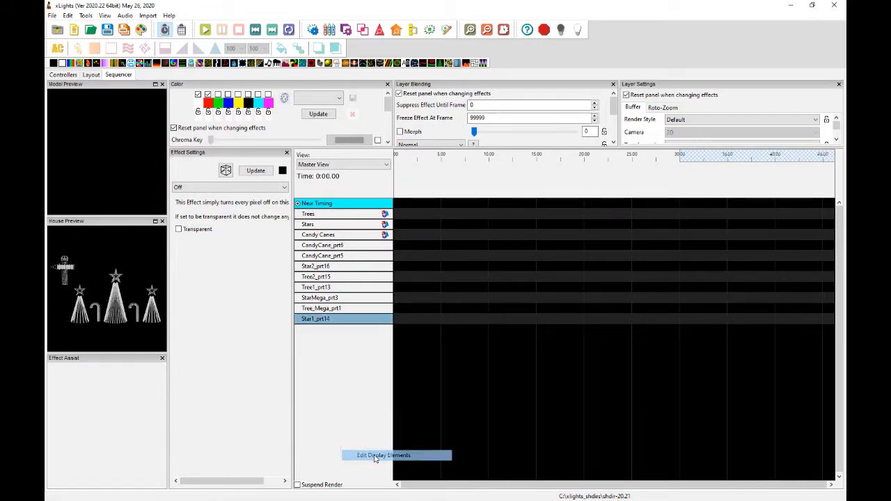
left_click(429, 97)
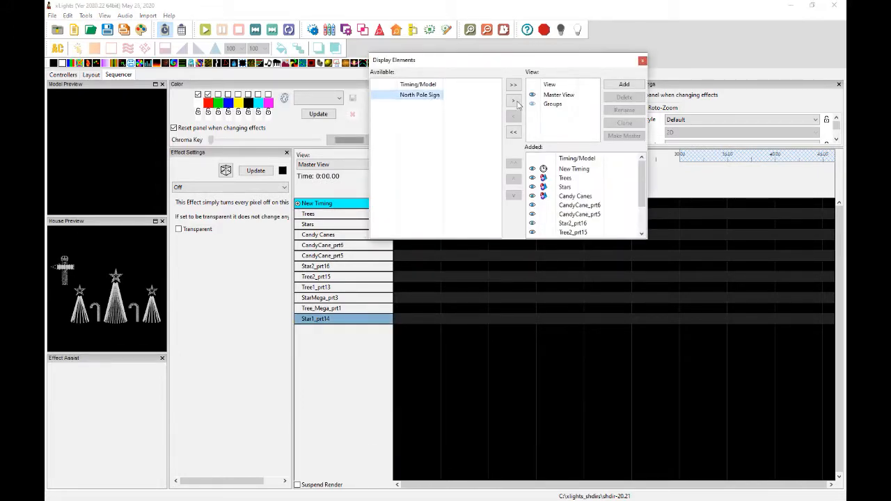
left_click(514, 101)
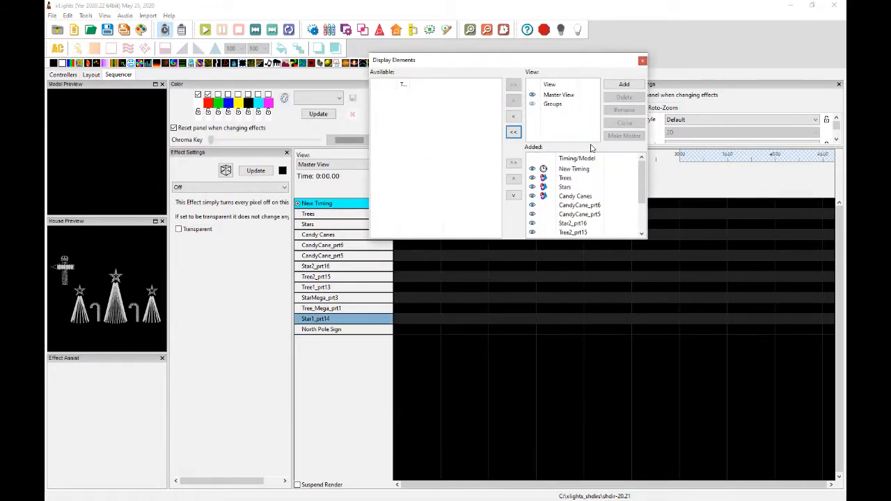
left_click(642, 61)
Expand North Pole Sign's submodels and place a Butterfly effect on Pole from 0 to about 7.3 s, using a red and green palette
double_click(335, 330)
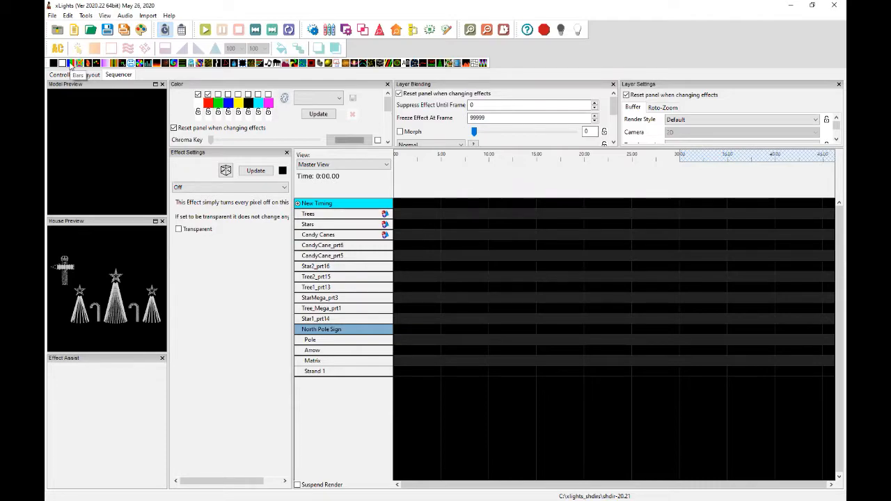
left_click_drag(79, 64, 427, 339)
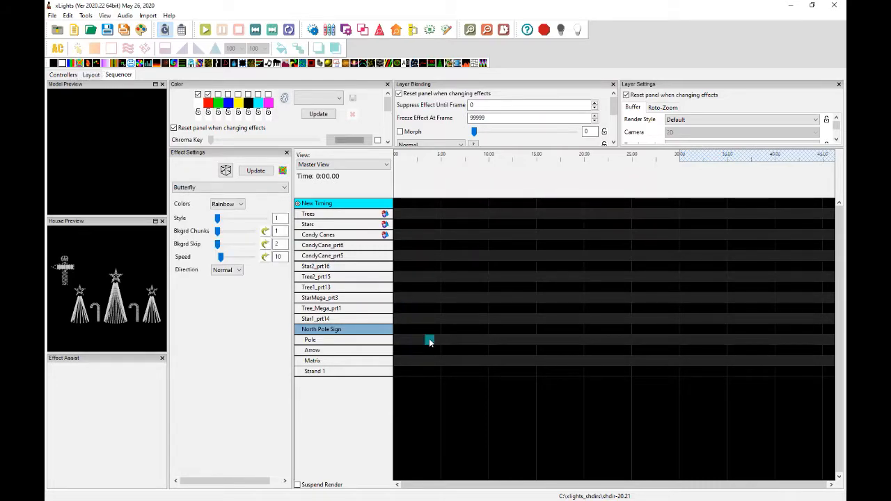
left_click_drag(421, 340, 394, 341)
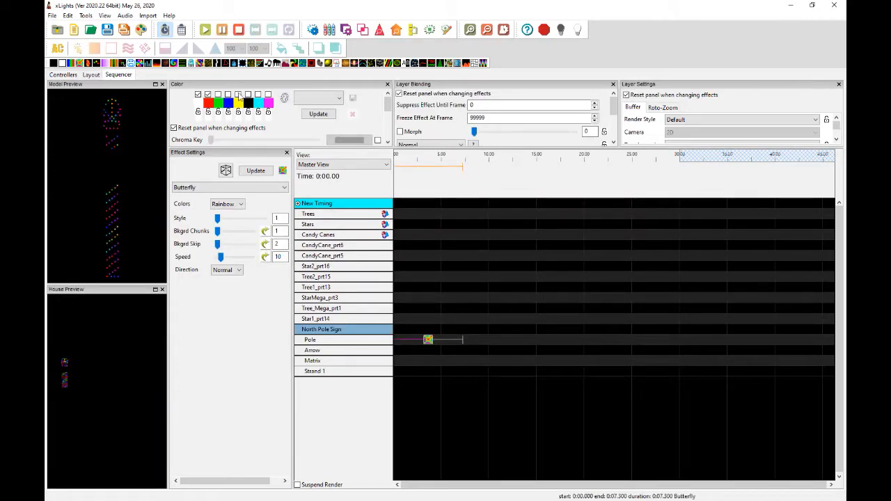
left_click(198, 93)
left_click(238, 204)
left_click(234, 224)
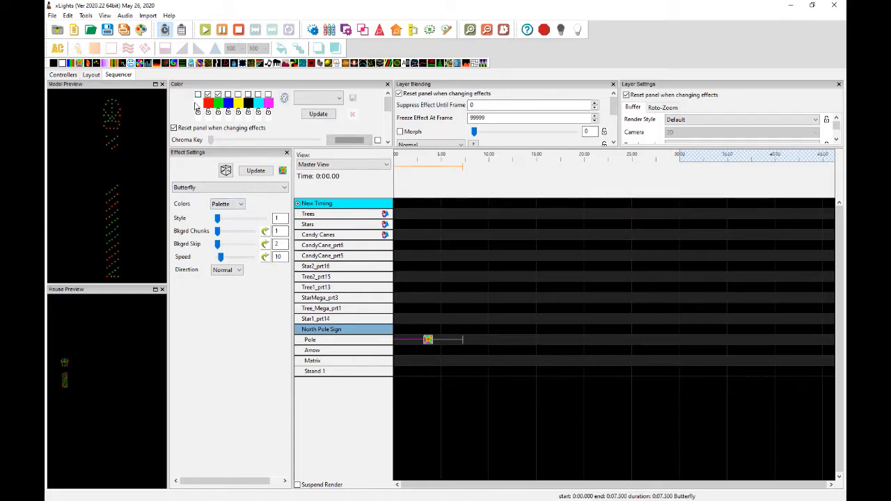
Place an On effect on the Arrow submodel over the same time span as Pole, with white as its only color
left_click_drag(61, 65, 394, 350)
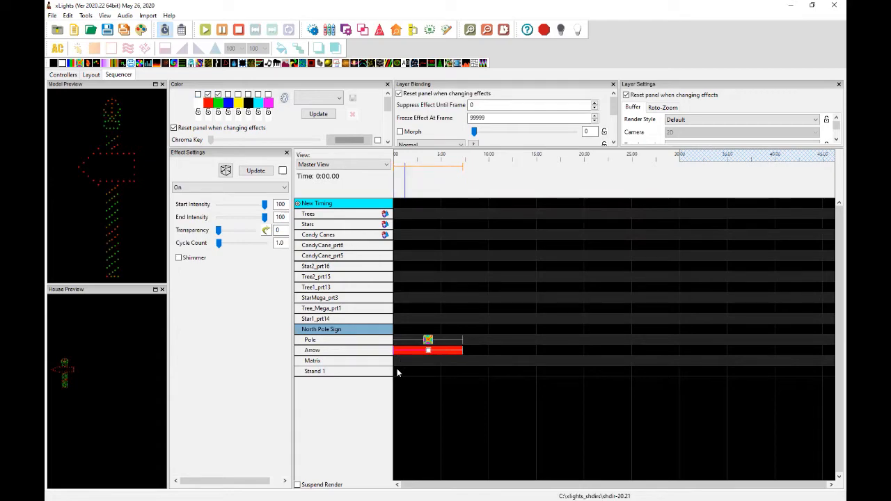
left_click(209, 95)
left_click(218, 93)
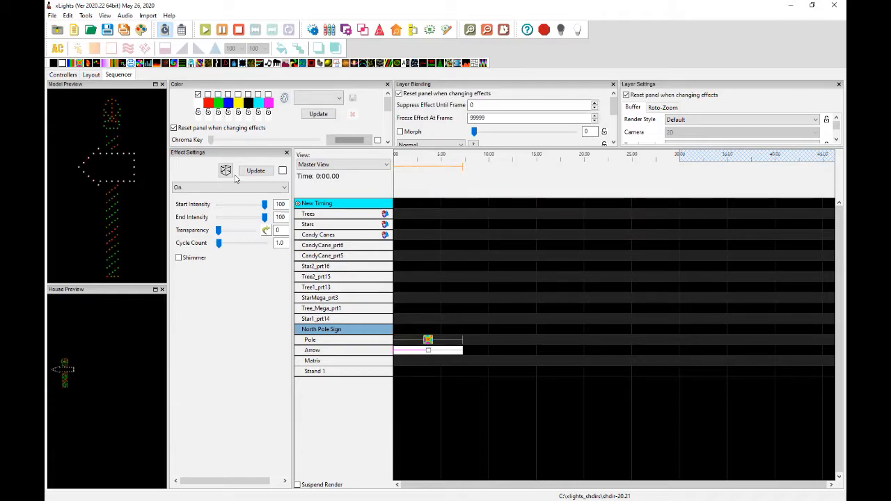
Place a Text effect on the Matrix submodel from 0 to about 7.35 s, reading "NORTH POLE" with movement set to left
left_click(432, 64)
mouse_move(432, 104)
left_mouse_down()
mouse_move(453, 360)
mouse_move(427, 359)
mouse_move(462, 361)
mouse_move(393, 351)
left_mouse_up()
left_click(263, 204)
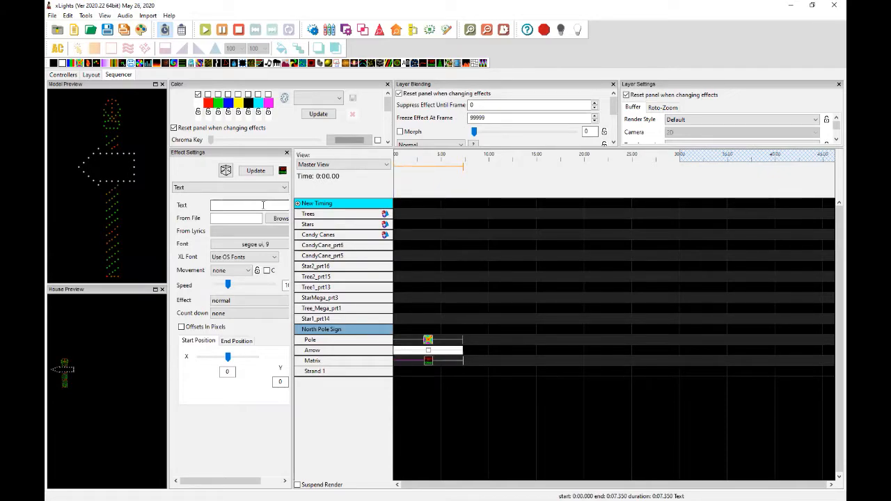
type("NORTH POLE")
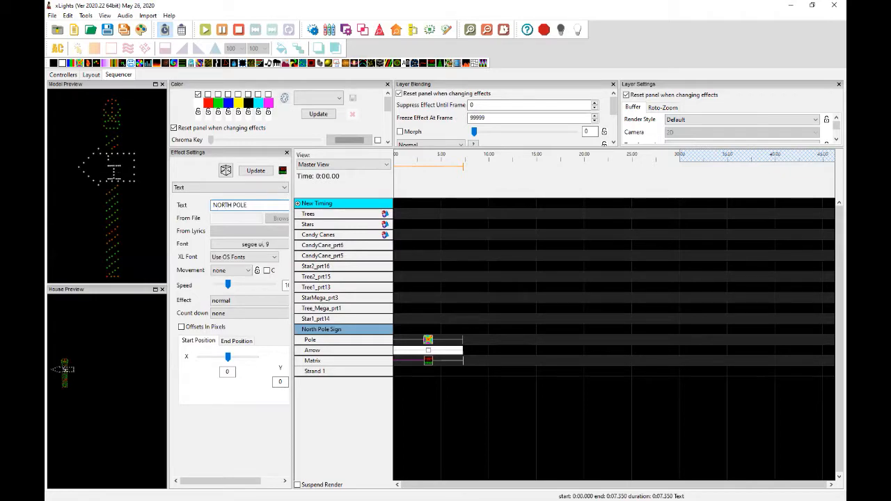
left_click(236, 271)
left_click(234, 293)
Enable Vertical Buffer Layout for North Pole Sign's Matrix submodel, save the layout and check the text orientation in the sequencer preview
left_click(91, 74)
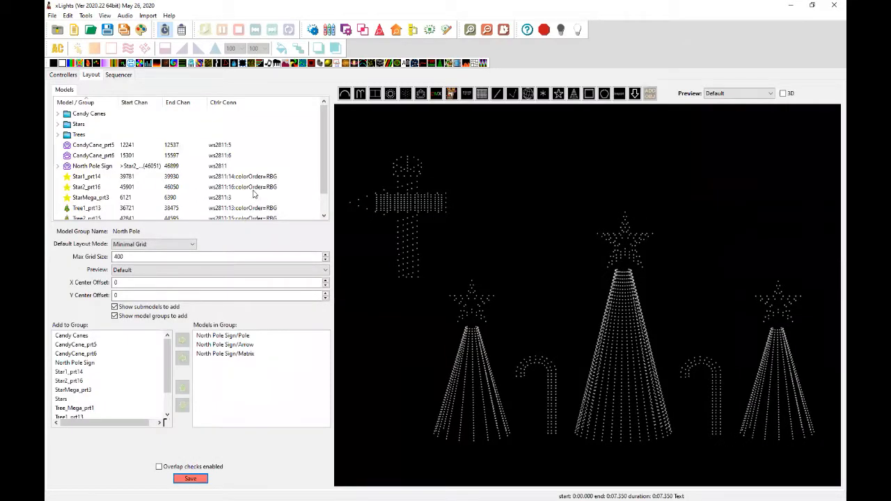
scroll(271, 189, "down", 1)
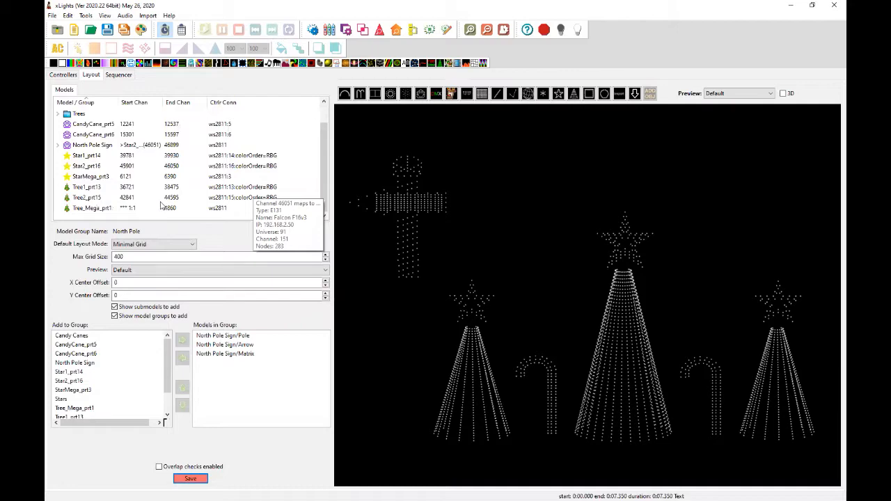
scroll(167, 198, "up", 1)
left_click(151, 166)
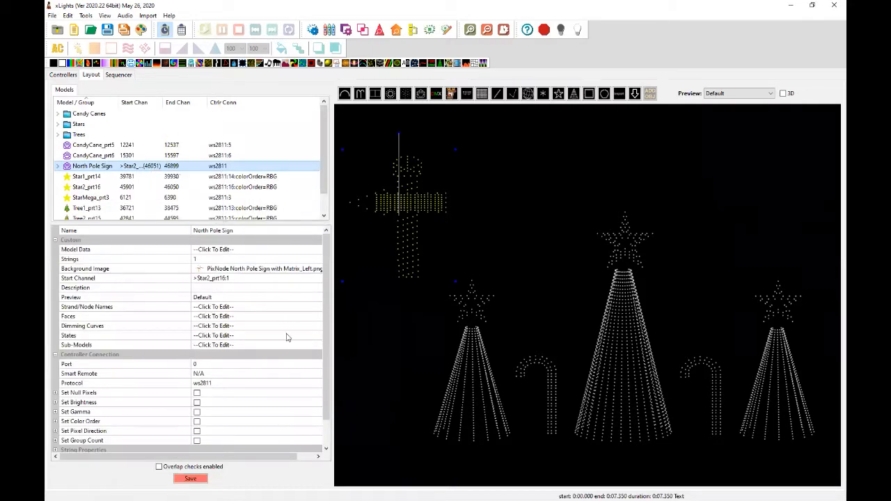
left_click(318, 346)
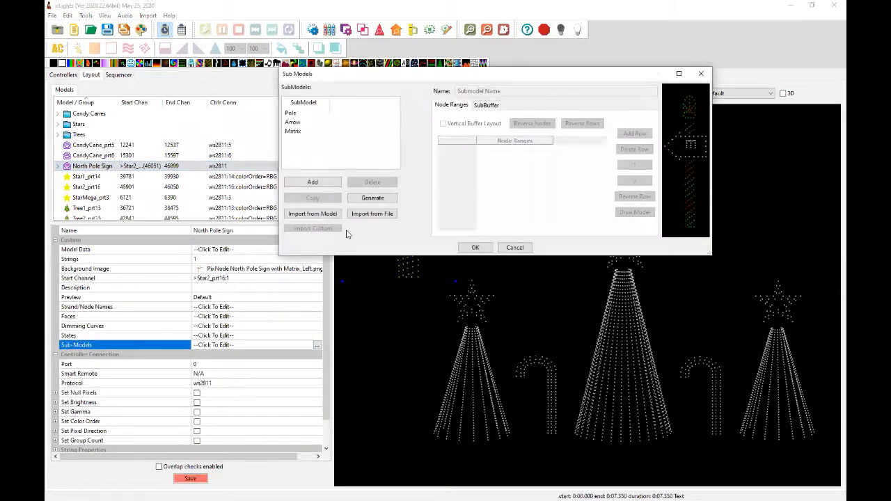
left_click(293, 131)
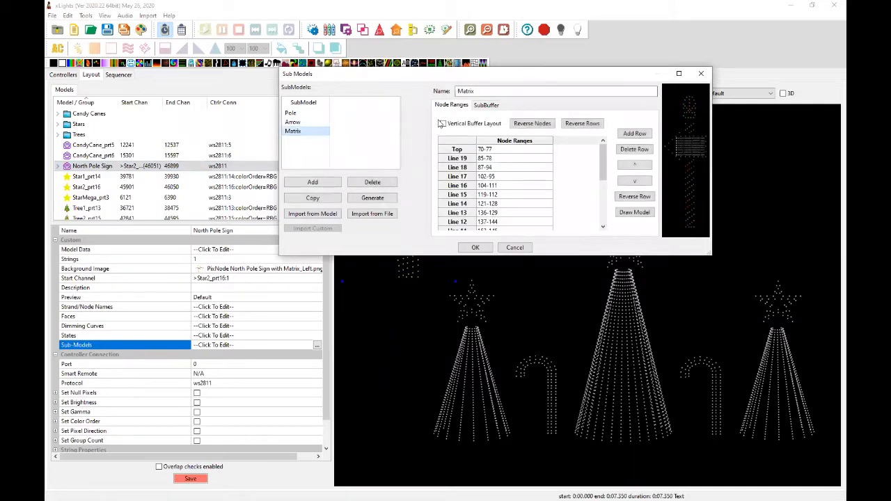
left_click(443, 126)
left_click(471, 249)
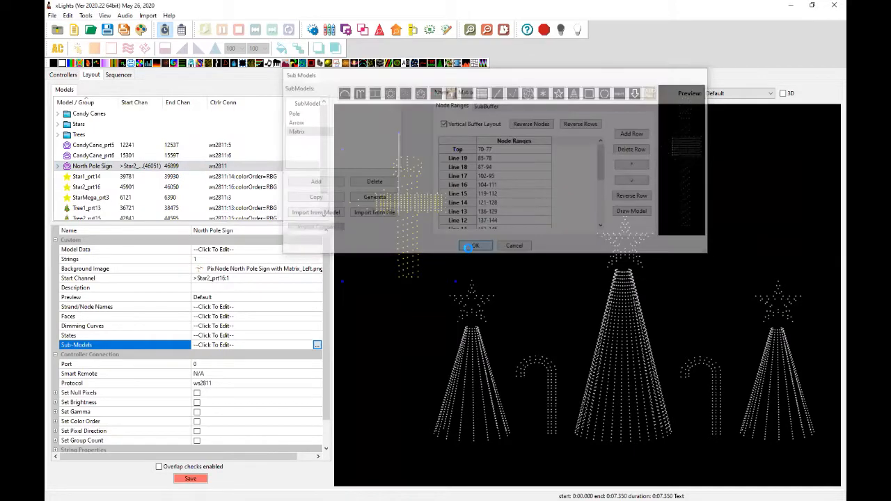
left_click(201, 478)
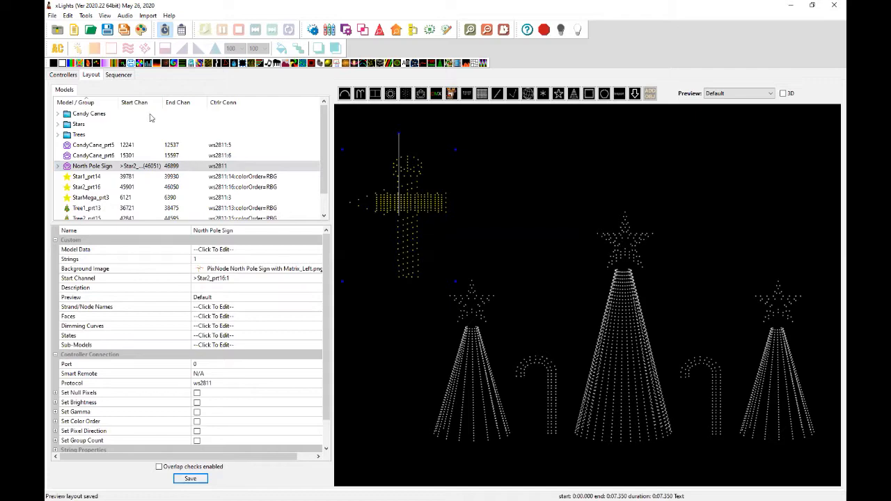
left_click(118, 74)
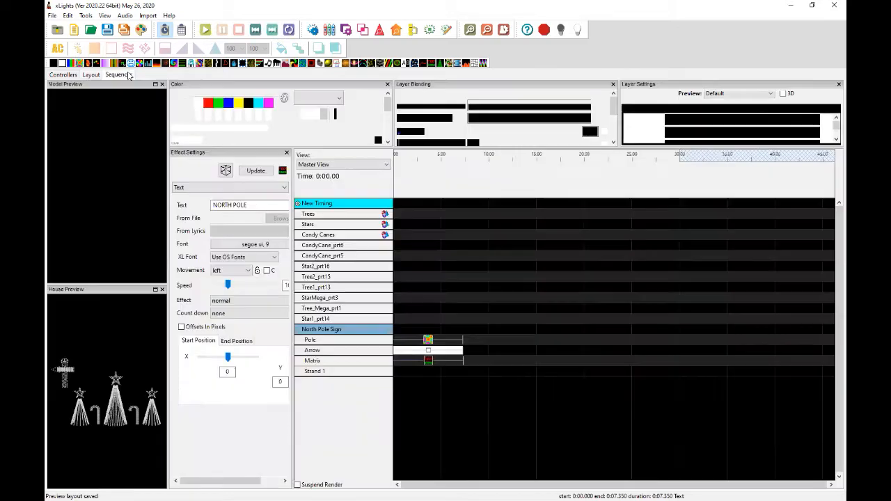
left_click(428, 351)
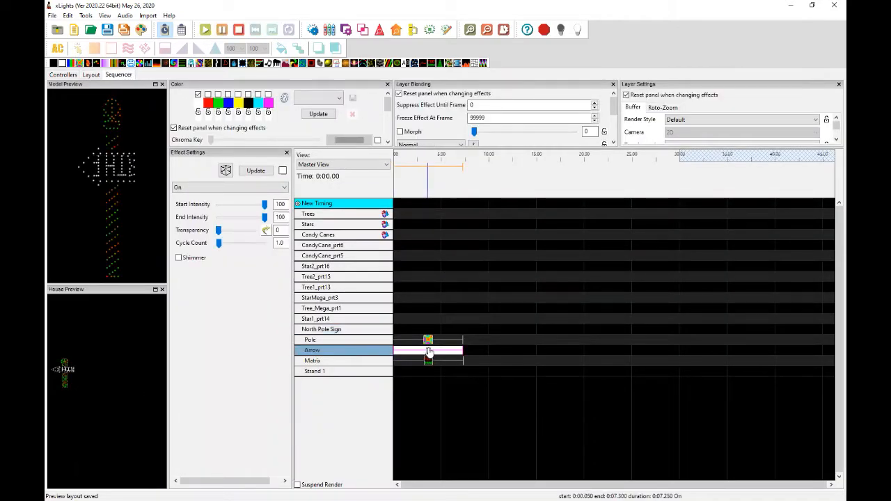
Reverse the nodes of the Matrix submodel, save the layout and check the scrolling text again in the sequencer preview
left_click(91, 74)
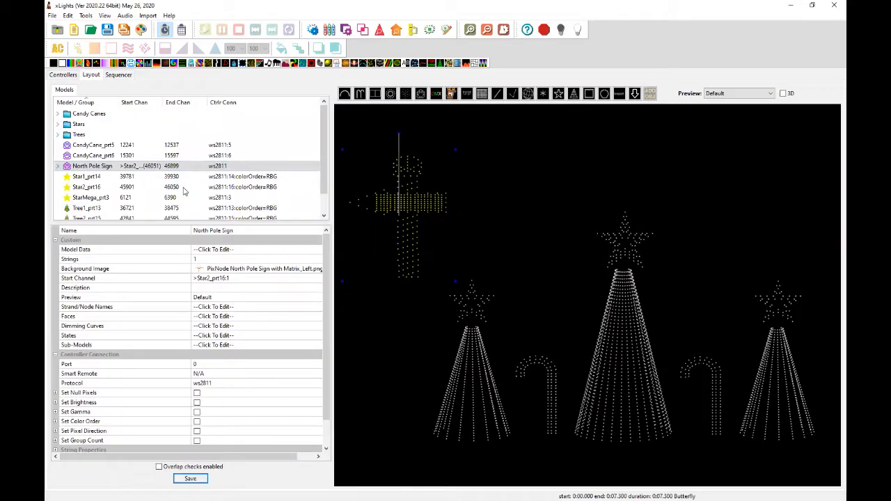
left_click(259, 345)
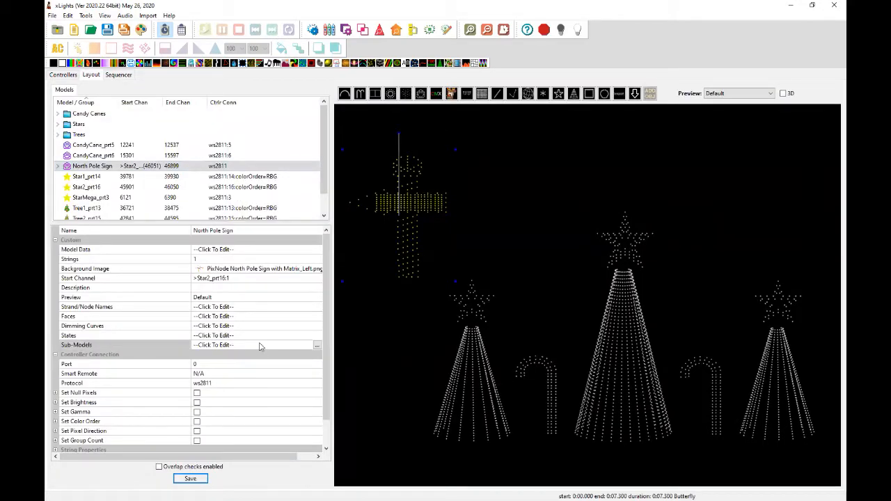
left_click(316, 350)
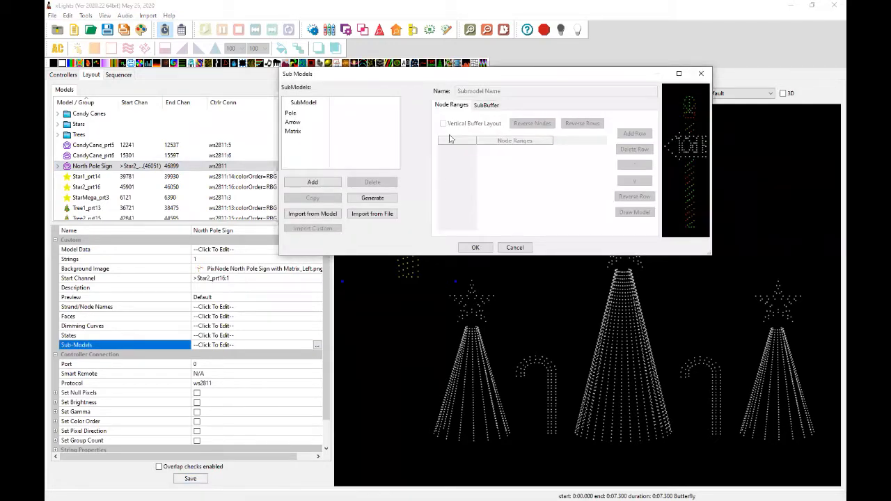
left_click(295, 131)
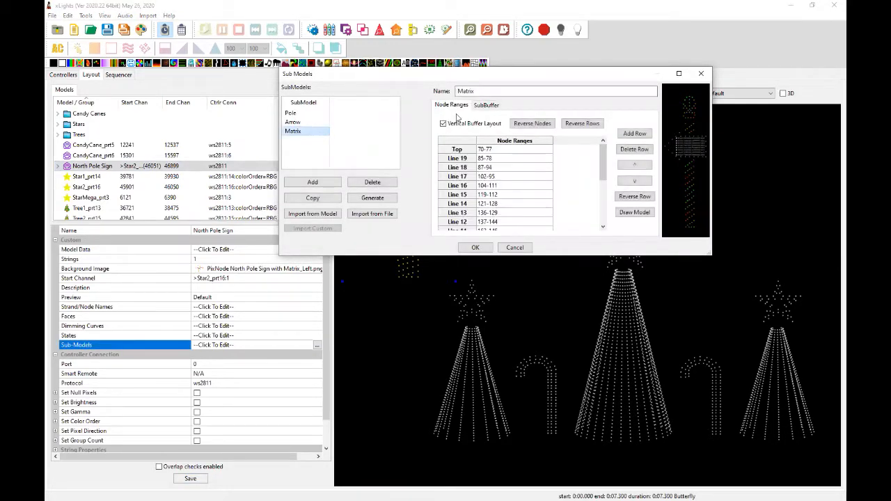
left_click(532, 124)
left_click(476, 248)
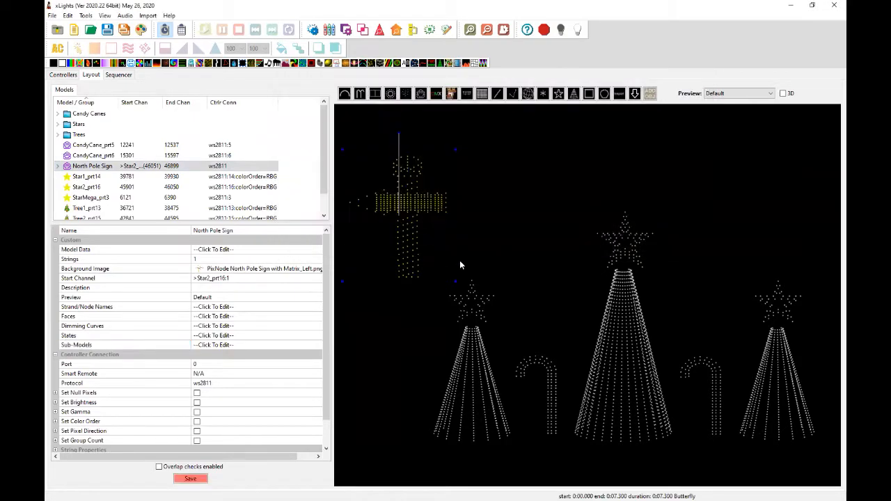
left_click(190, 478)
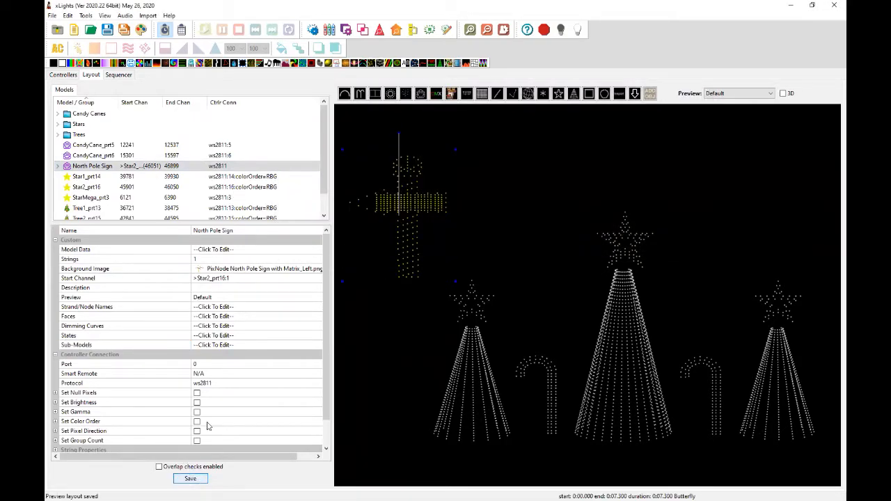
left_click(119, 75)
left_click(428, 353)
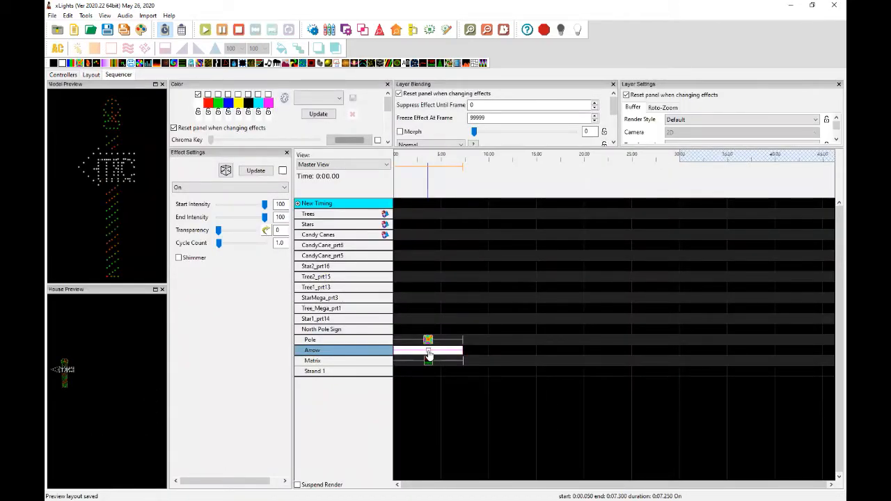
Reverse the row order of the Matrix submodel, save the layout and return to the sequence
left_click(92, 75)
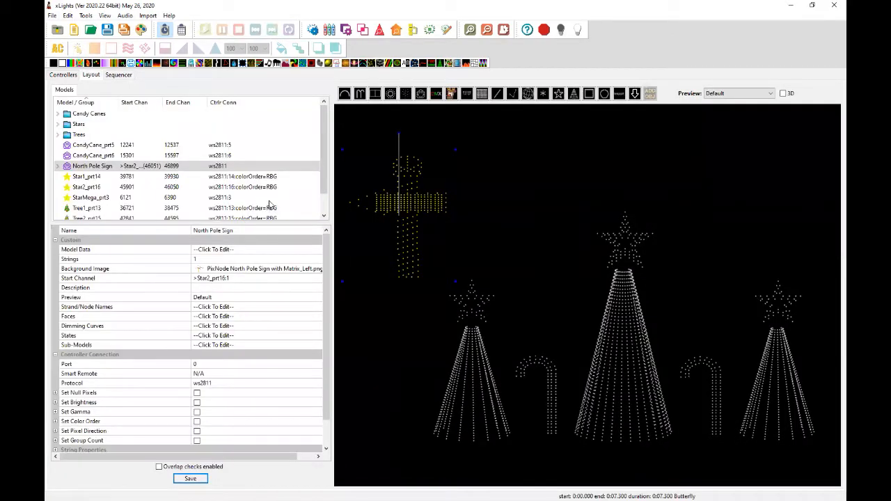
left_click(265, 347)
left_click(317, 346)
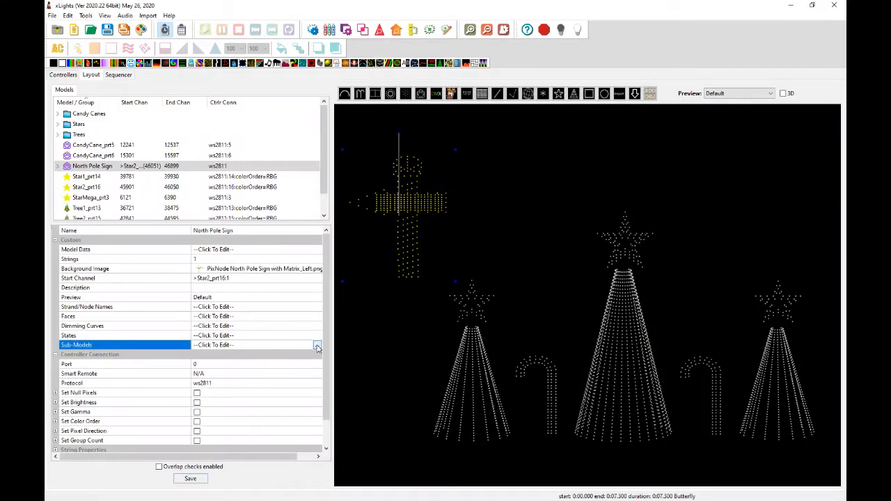
left_click(293, 131)
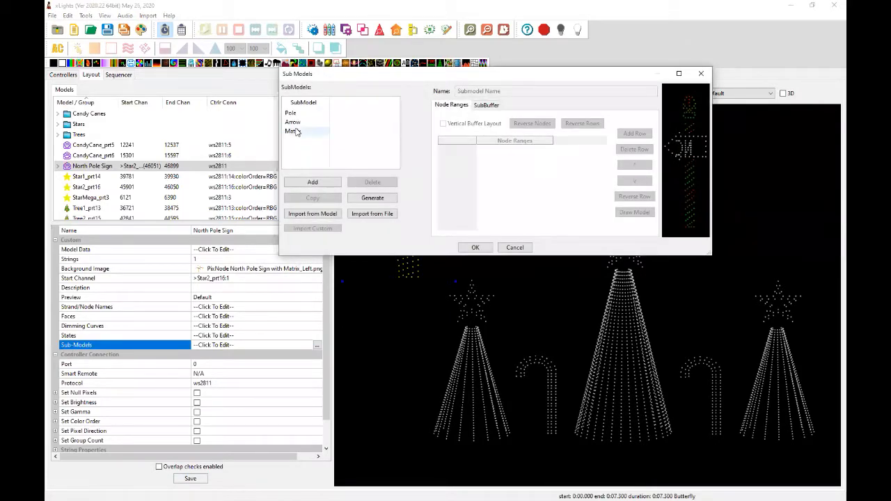
left_click(584, 123)
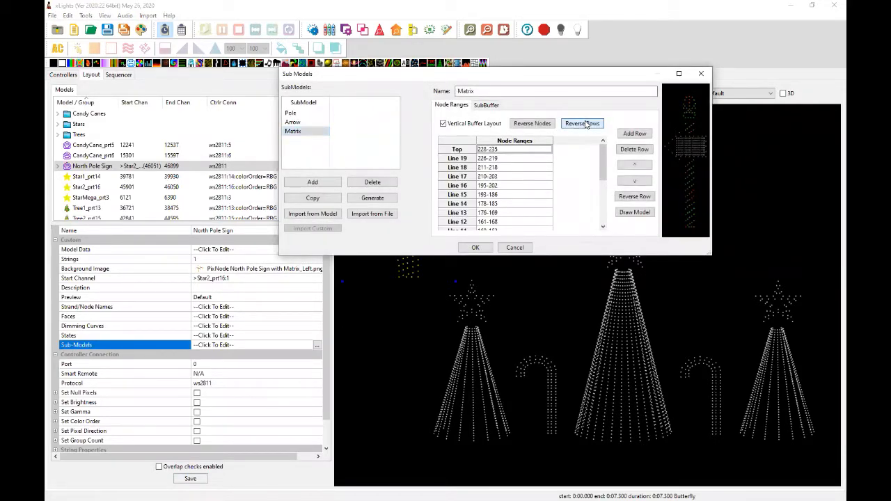
left_click(475, 247)
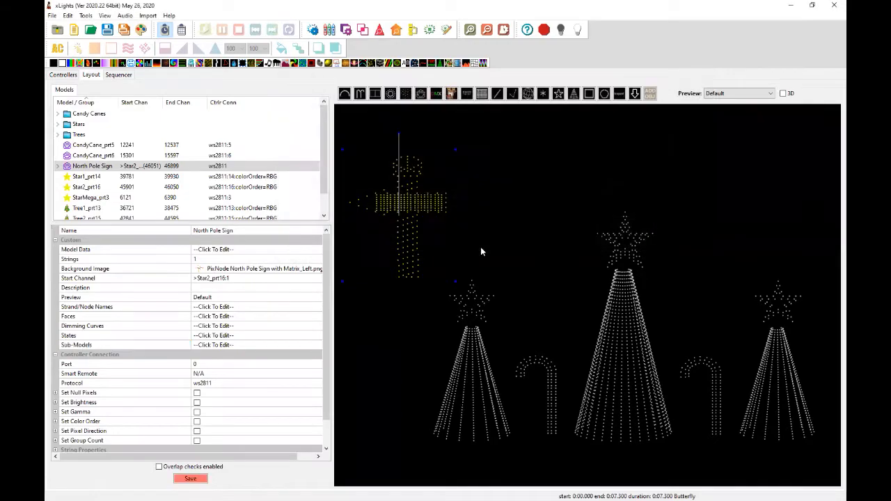
left_click(190, 478)
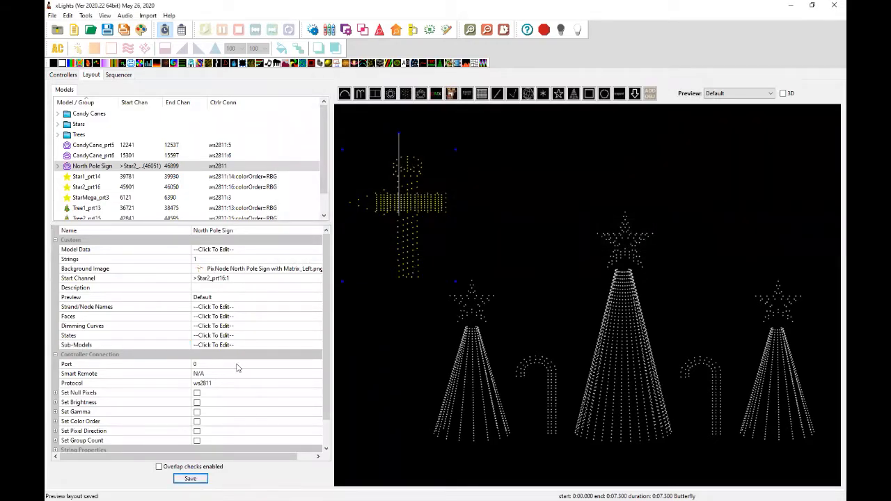
left_click(118, 74)
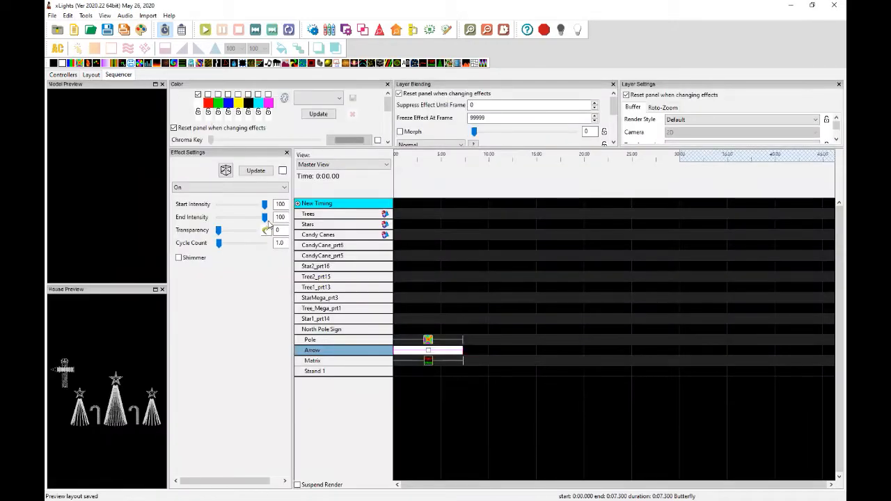
Set the colors of the Arrow submodel's On effect to red and green, with white disabled
left_click(425, 352)
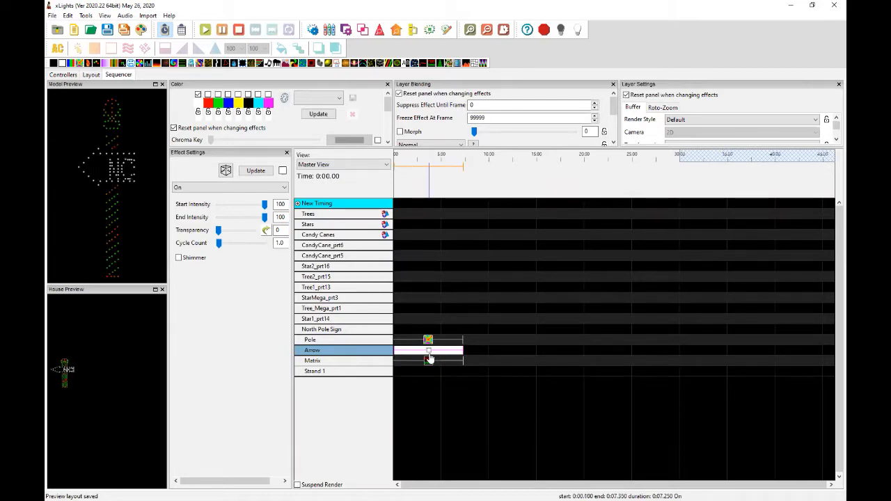
left_click(208, 94)
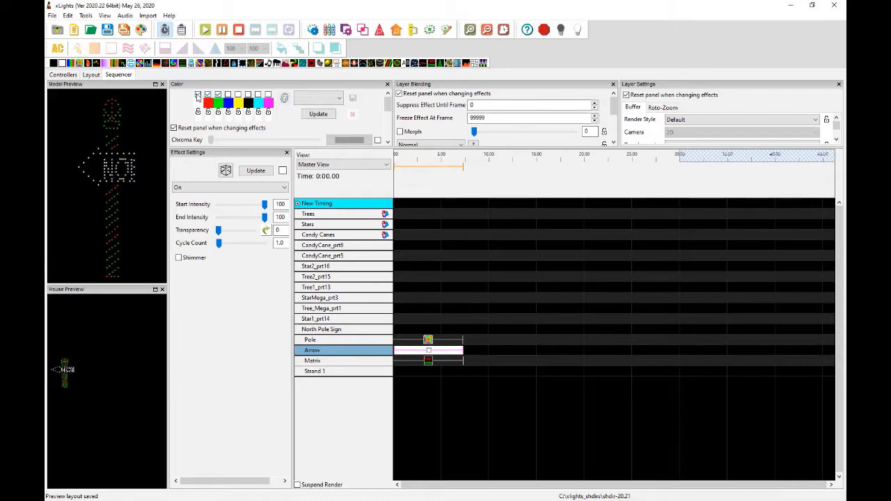
left_click(197, 94)
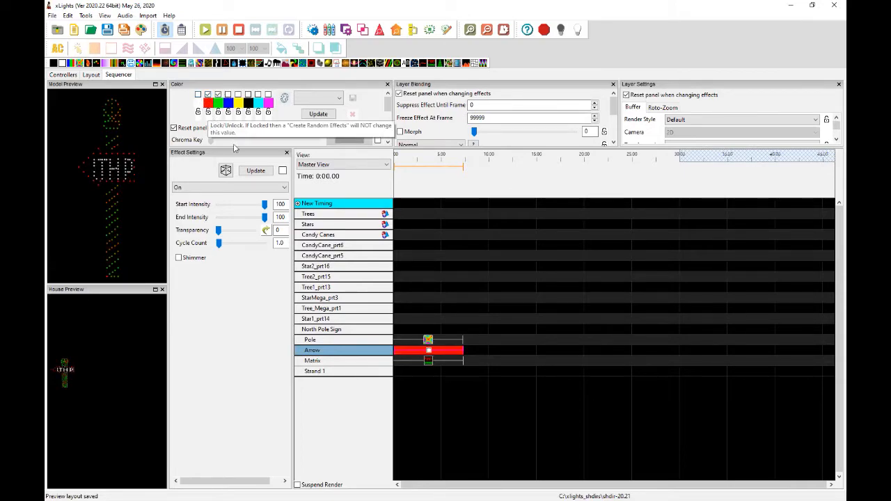
Enable red and green alongside white as the colors of the Matrix submodel's Text effect
left_click(428, 360)
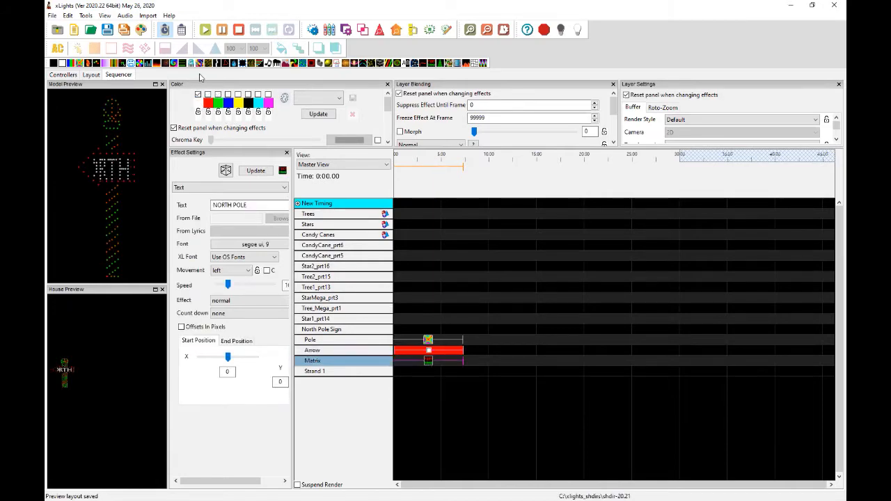
left_click(218, 94)
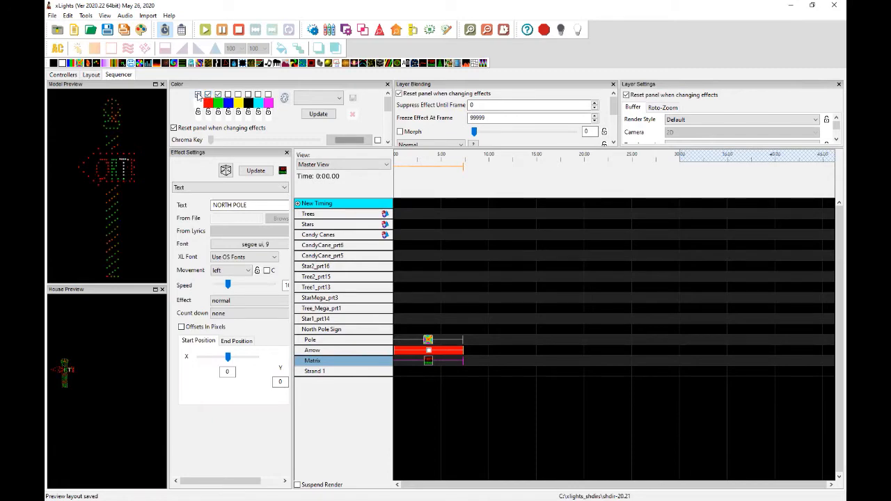
left_click(198, 95)
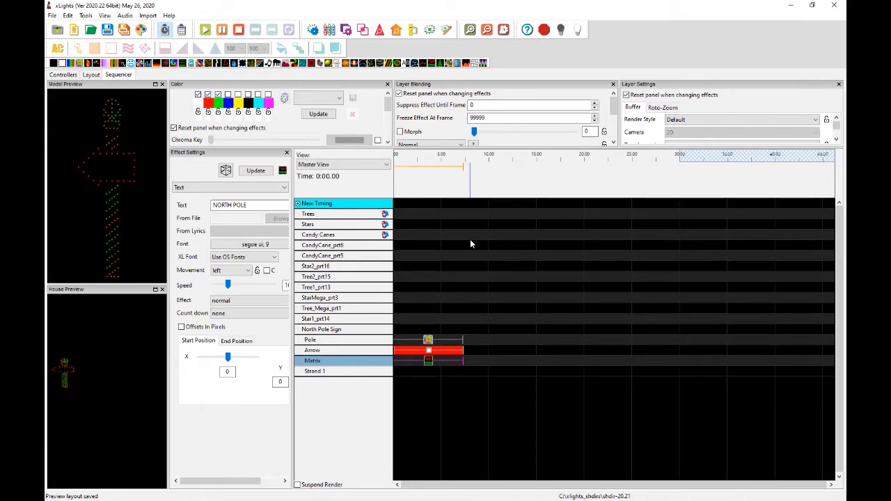